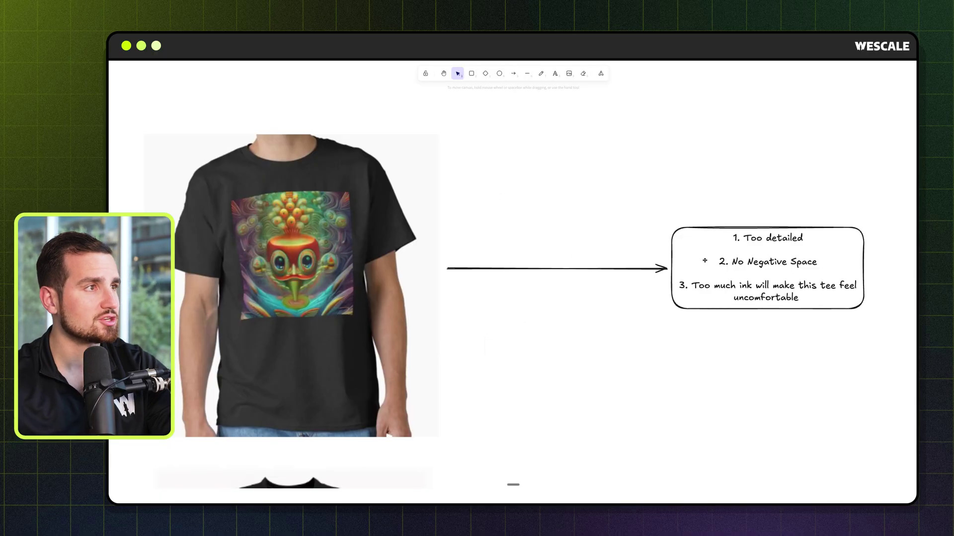
Step: Switch to the freehand Draw (pencil) tool to mark up the first AI shirt
left_click(541, 73)
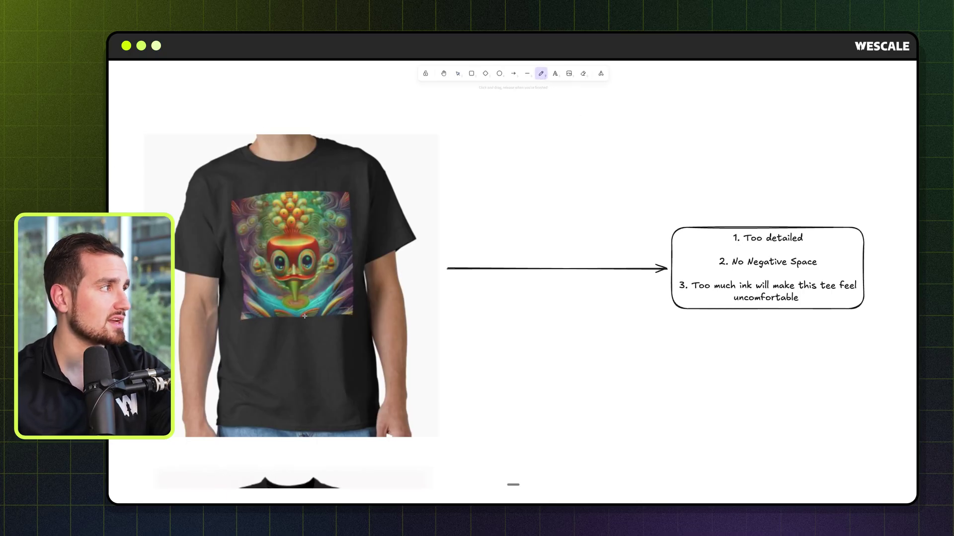
Step: In red, circle the shirt's face, frame the print twice and underline 'No Negative Space'
mouse_move(321, 215)
left_mouse_down()
mouse_move(270, 219)
mouse_move(319, 209)
left_mouse_up()
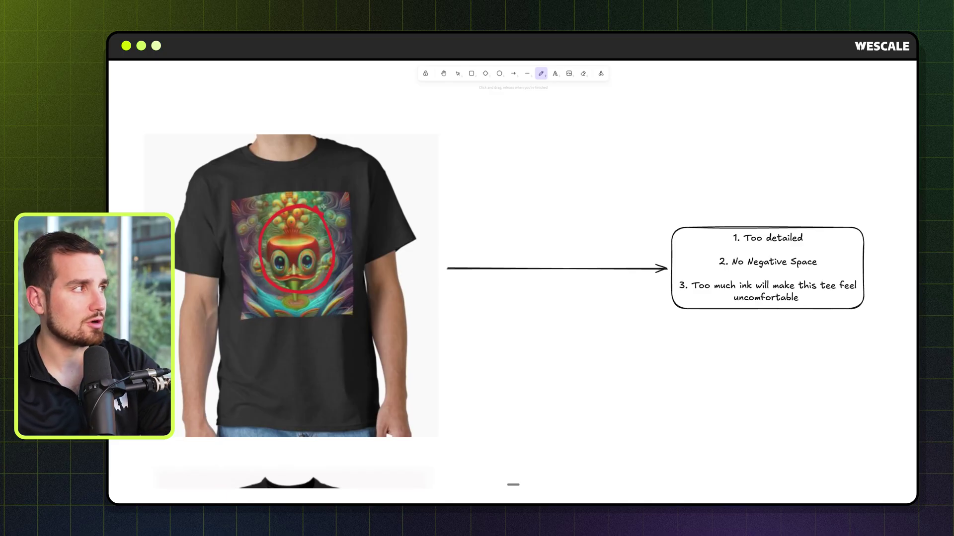
mouse_move(341, 193)
left_mouse_down()
mouse_move(348, 336)
mouse_move(245, 318)
mouse_move(326, 190)
mouse_move(348, 190)
left_mouse_up()
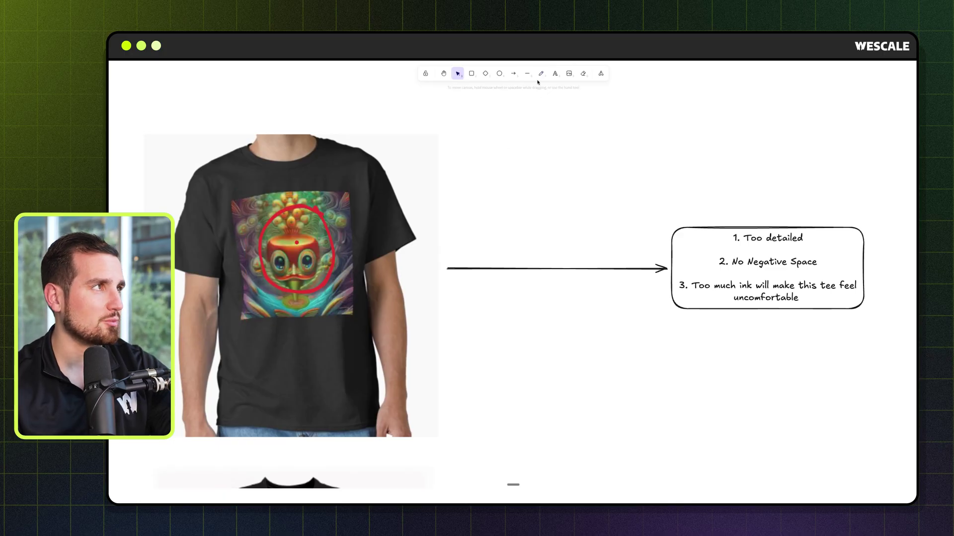
left_click(540, 74)
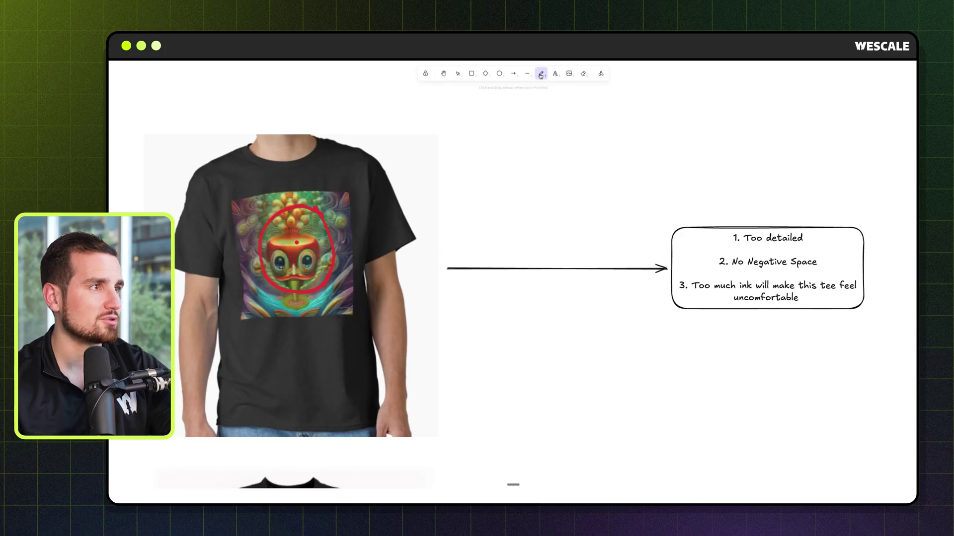
left_click_drag(732, 270, 816, 269)
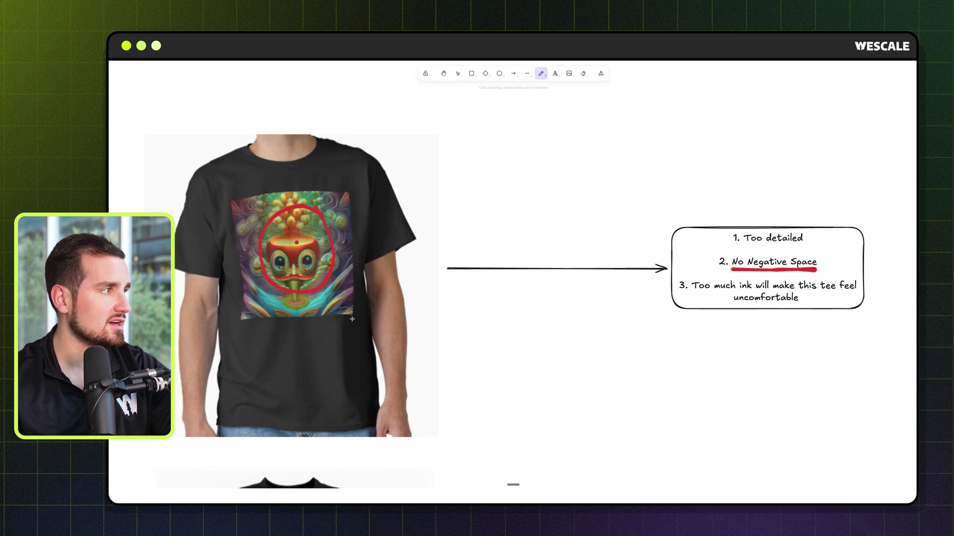
mouse_move(352, 319)
left_mouse_down()
mouse_move(231, 326)
mouse_move(223, 195)
mouse_move(349, 185)
mouse_move(358, 322)
mouse_move(340, 321)
left_mouse_up()
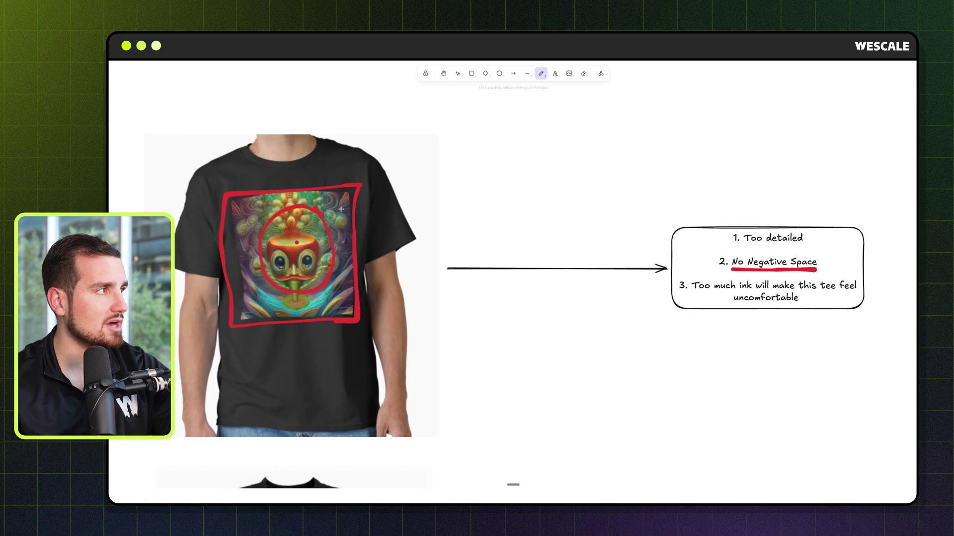
left_click_drag(331, 217, 328, 211)
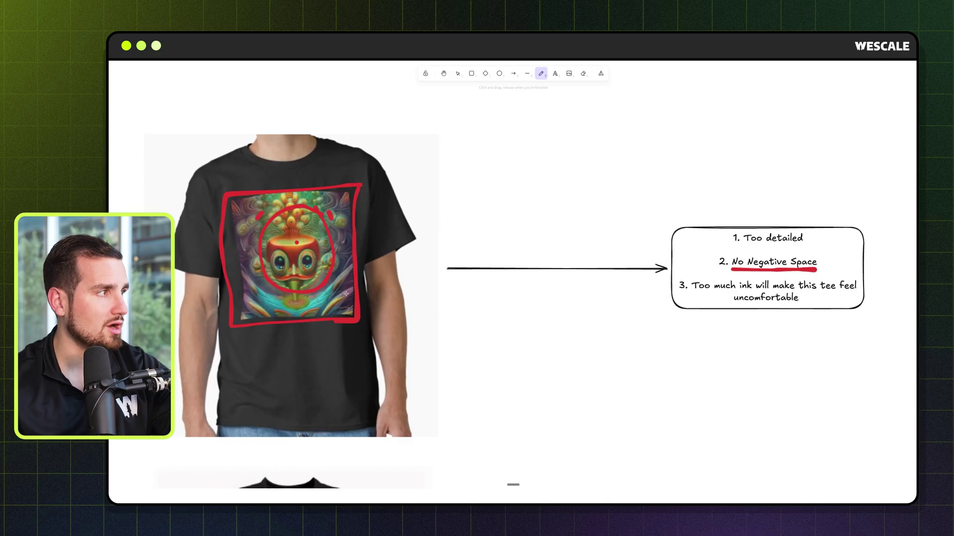
left_click_drag(346, 294, 263, 296)
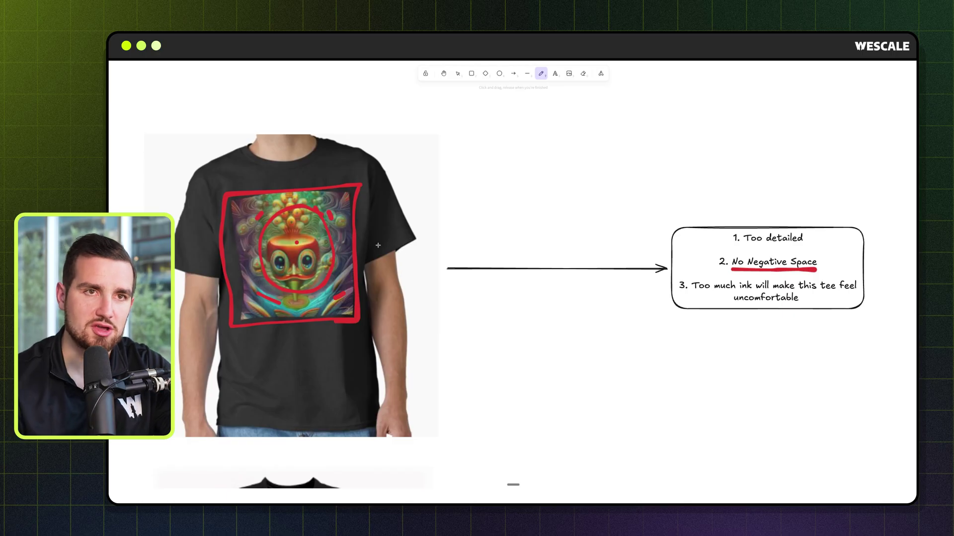
mouse_move(344, 197)
left_mouse_down()
mouse_move(343, 294)
mouse_move(267, 320)
mouse_move(250, 207)
mouse_move(334, 206)
left_mouse_up()
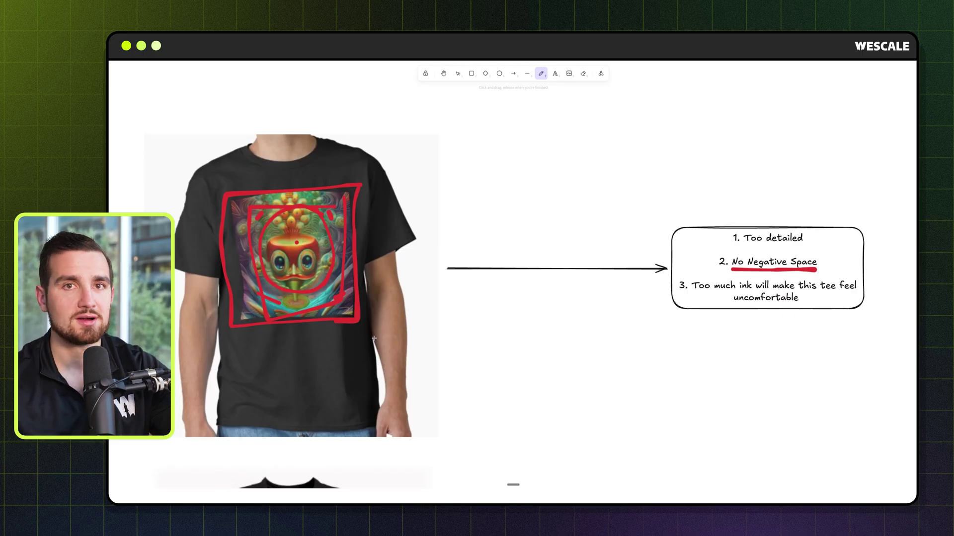
Step: Outline the astronaut portal in red and draw an arrow to the CHEF lettering
scroll(377, 336, "down", 6)
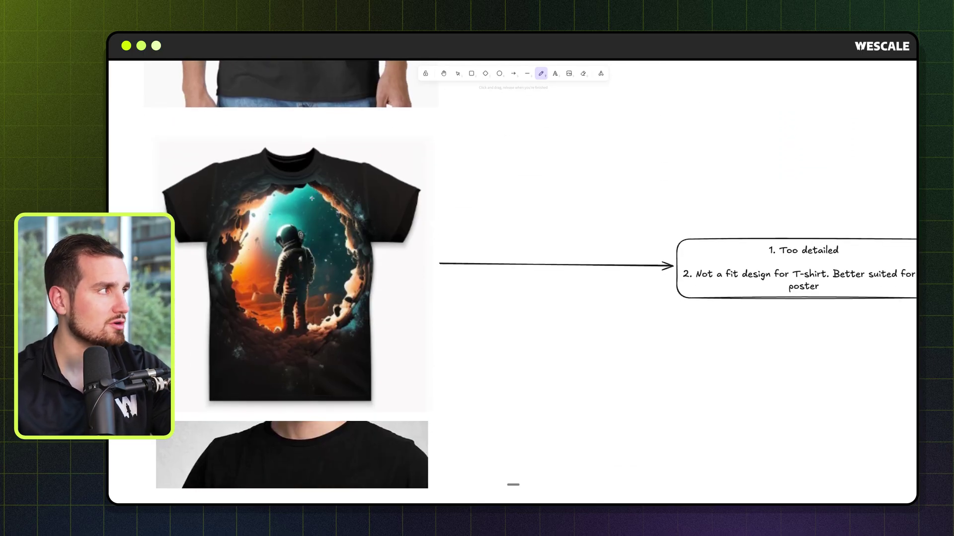
mouse_move(308, 180)
left_mouse_down()
mouse_move(356, 221)
mouse_move(340, 331)
mouse_move(299, 343)
mouse_move(217, 291)
mouse_move(259, 184)
mouse_move(296, 180)
left_mouse_up()
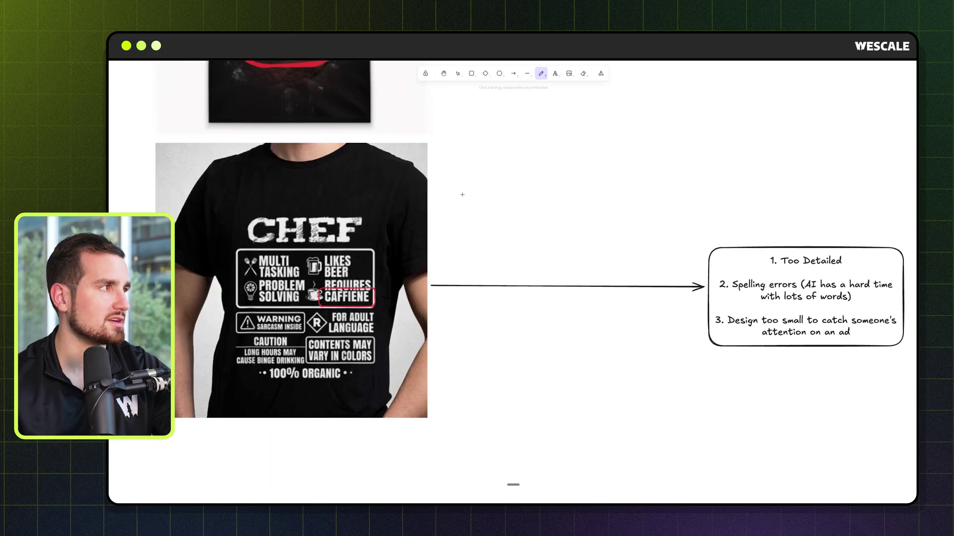
mouse_move(479, 171)
left_mouse_down()
mouse_move(358, 221)
mouse_move(387, 197)
mouse_move(380, 229)
left_mouse_up()
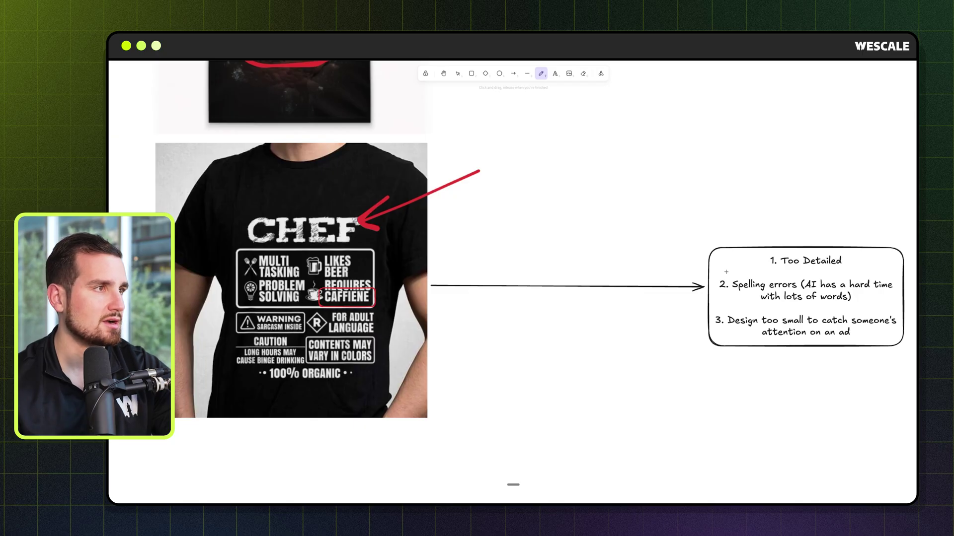
Step: Underline Too Detailed, Spelling errors and Design too small; circle CAFFIENE and bracket the text
left_click_drag(768, 269, 856, 268)
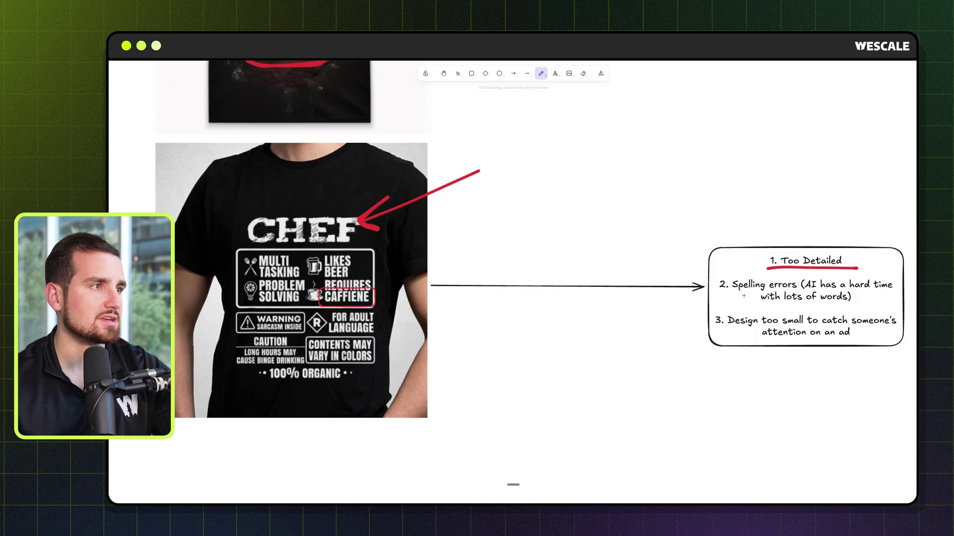
left_click_drag(734, 293, 786, 293)
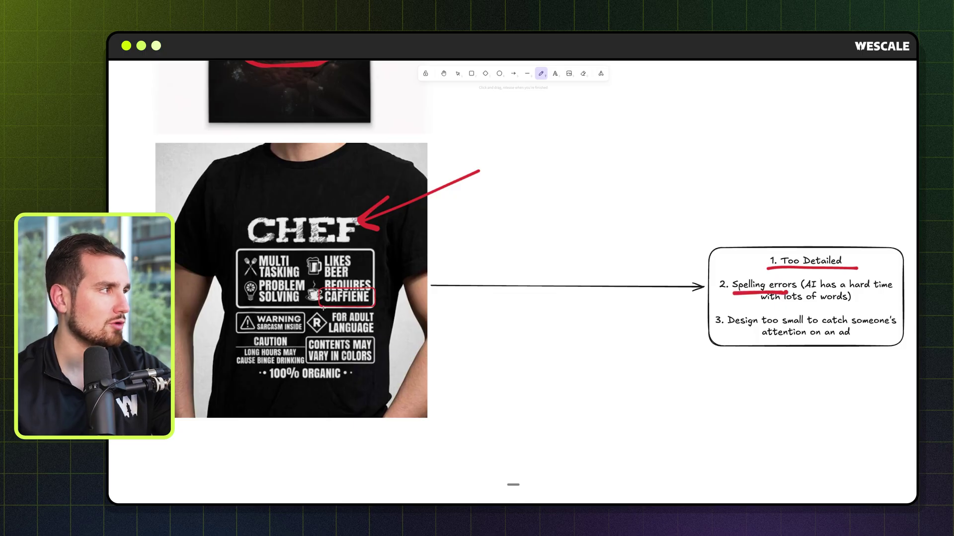
mouse_move(323, 308)
left_mouse_down()
mouse_move(373, 309)
mouse_move(333, 287)
mouse_move(322, 295)
left_mouse_up()
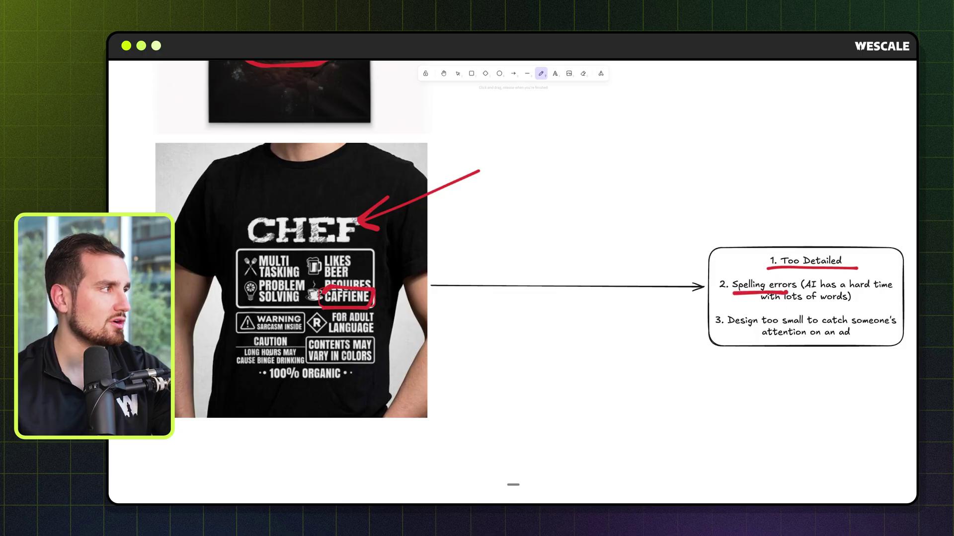
mouse_move(231, 249)
left_mouse_down()
mouse_move(231, 364)
mouse_move(253, 380)
mouse_move(248, 245)
left_mouse_up()
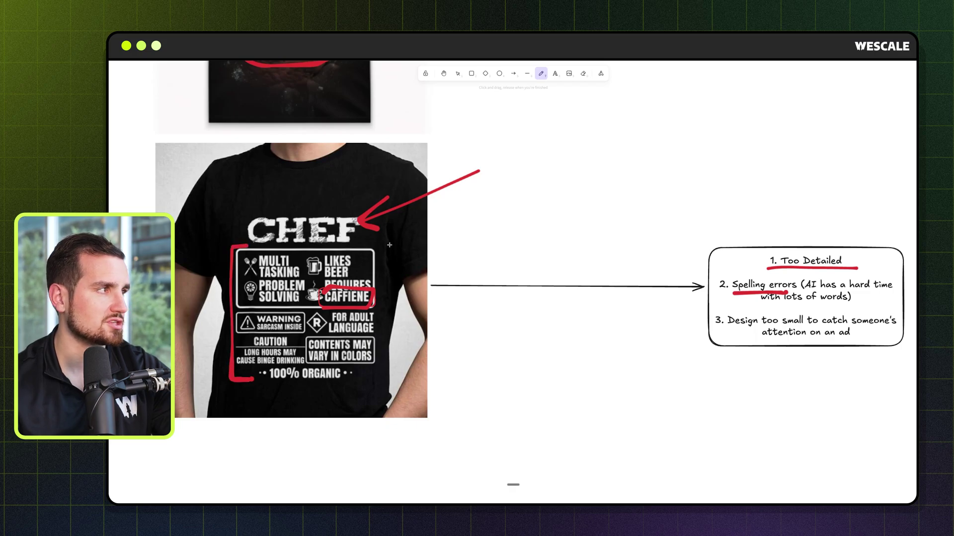
mouse_move(377, 244)
left_mouse_down()
mouse_move(390, 252)
mouse_move(379, 372)
mouse_move(366, 378)
left_mouse_up()
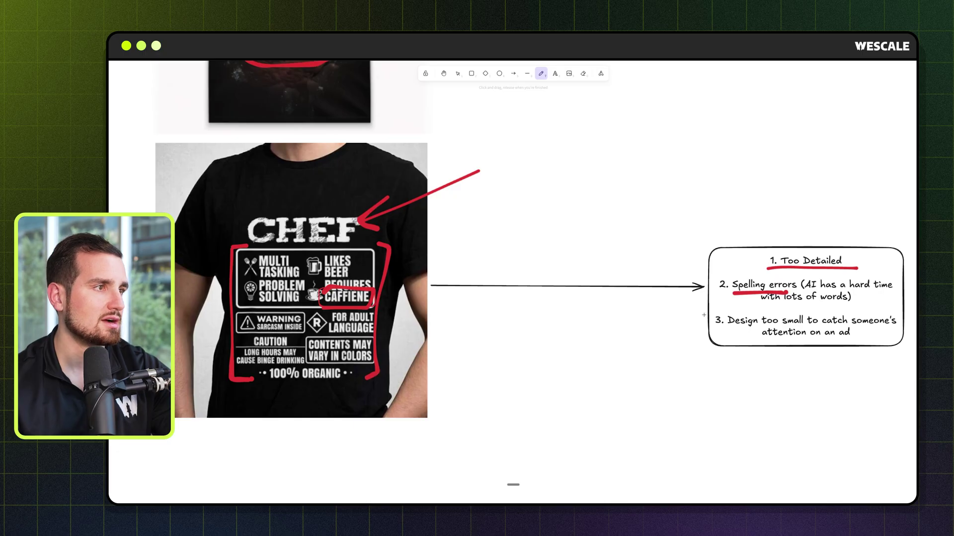
left_click_drag(726, 327, 803, 328)
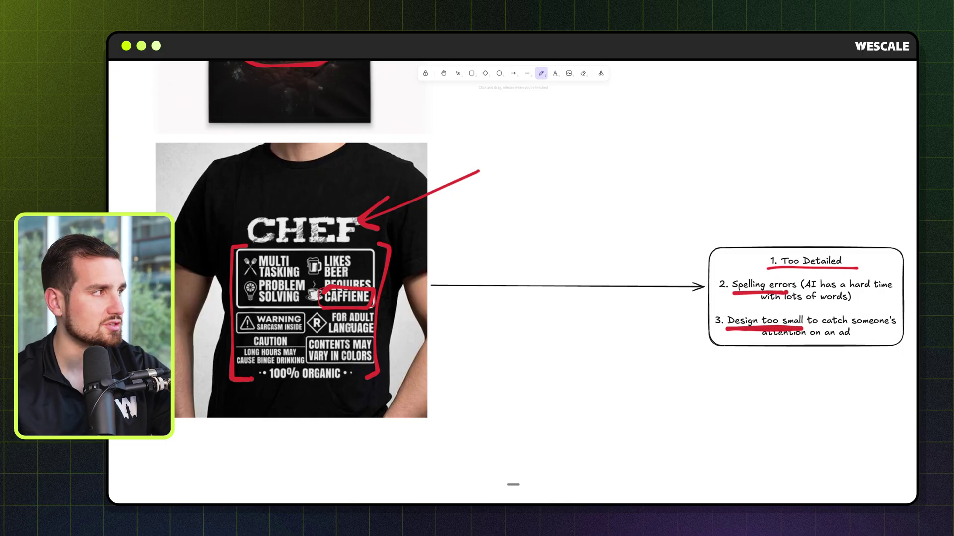
Step: Scroll up to the 'Why AI Makes "Bad" Designs' section
scroll(317, 291, "up", 8)
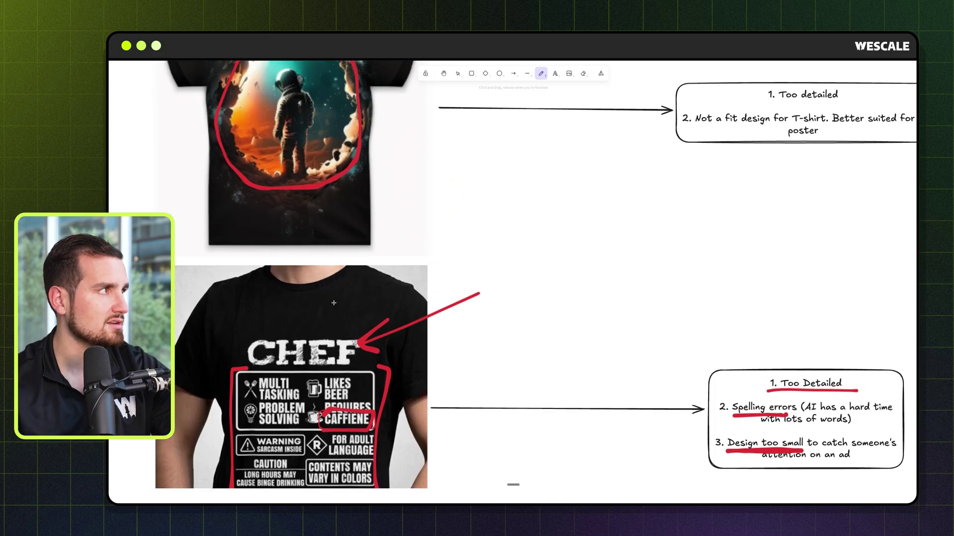
scroll(316, 274, "up", 3)
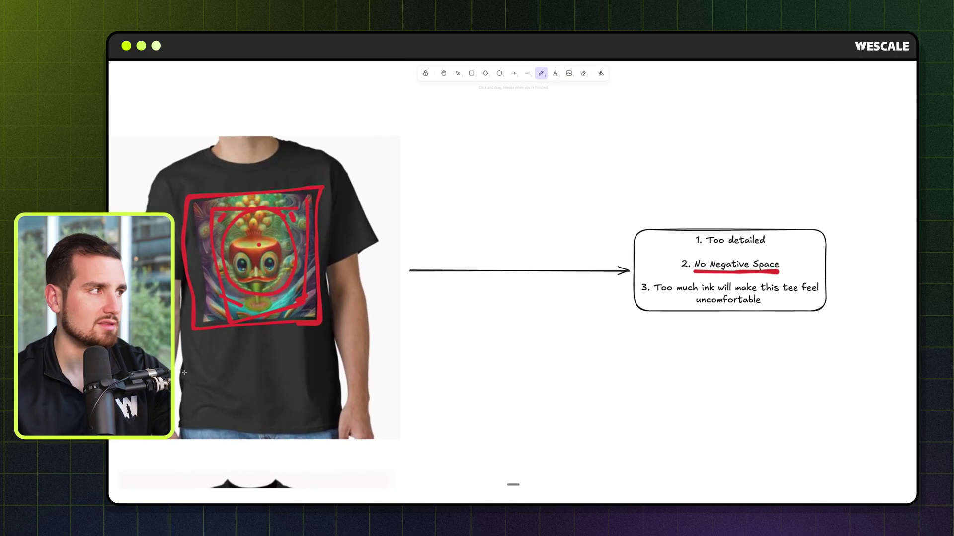
scroll(478, 264, "up", 10)
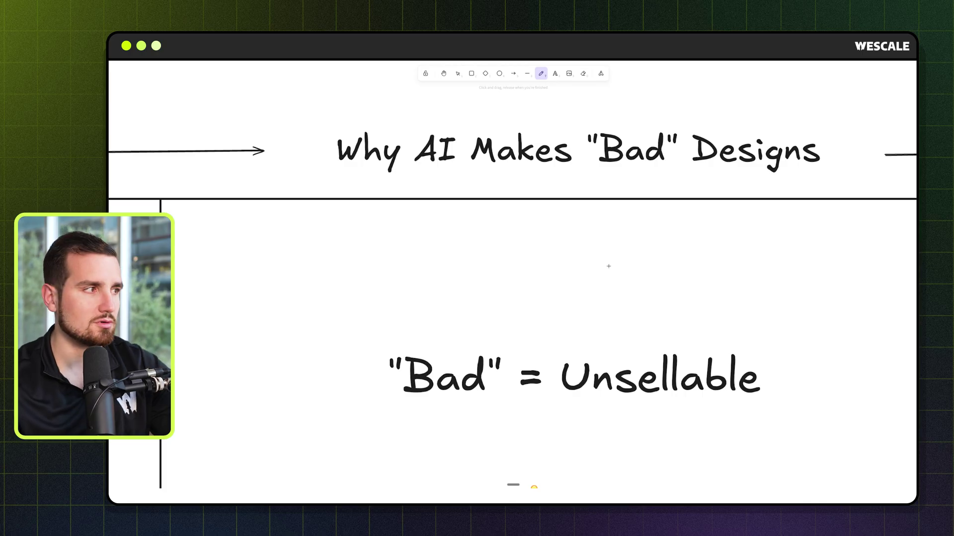
scroll(606, 271, "up", 1)
Step: Underline 'Bad' and 'Unsellable' in red
scroll(544, 366, "down", 2)
left_click_drag(397, 399, 485, 395)
left_click_drag(560, 392, 810, 390)
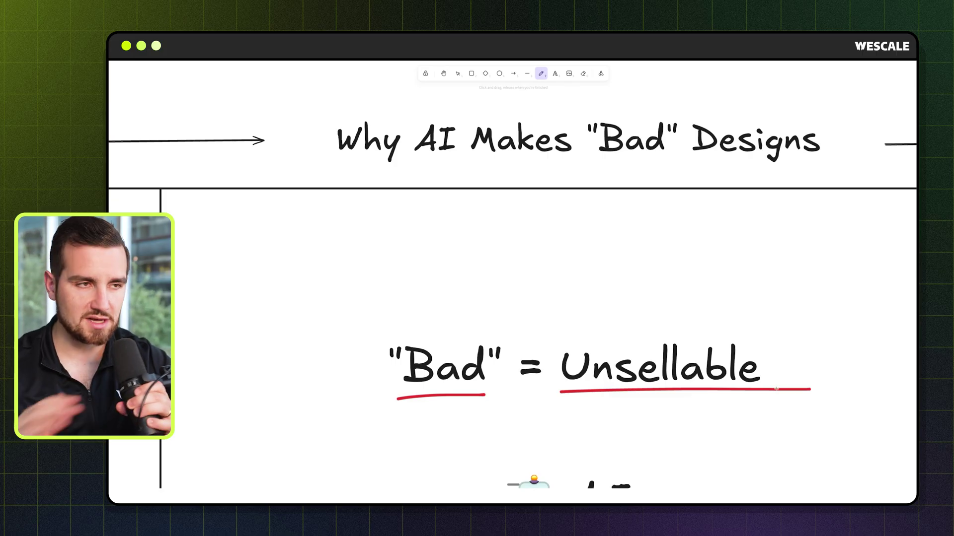
Step: Circle the photo-mosaic image and draw a red arrow down at the mountain photo
scroll(776, 389, "down", 5)
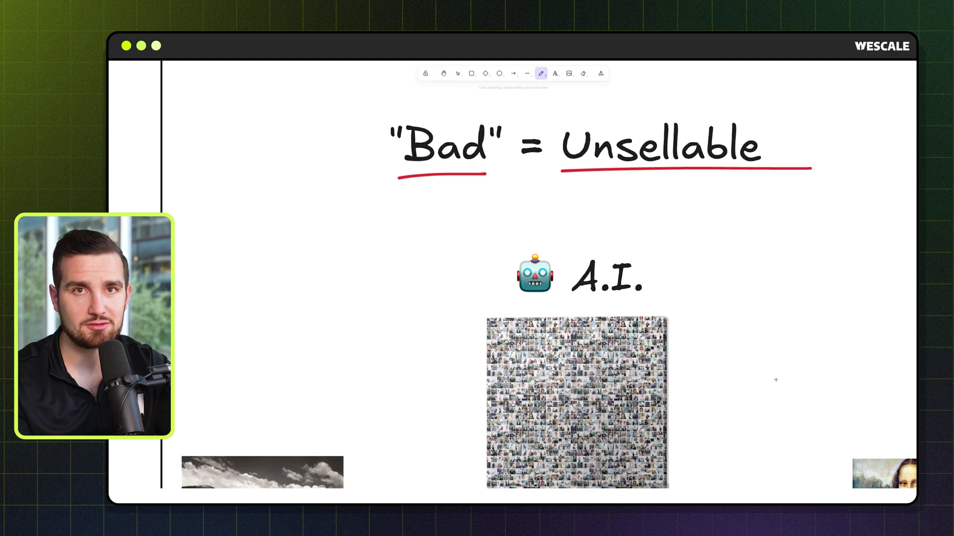
scroll(776, 380, "down", 2)
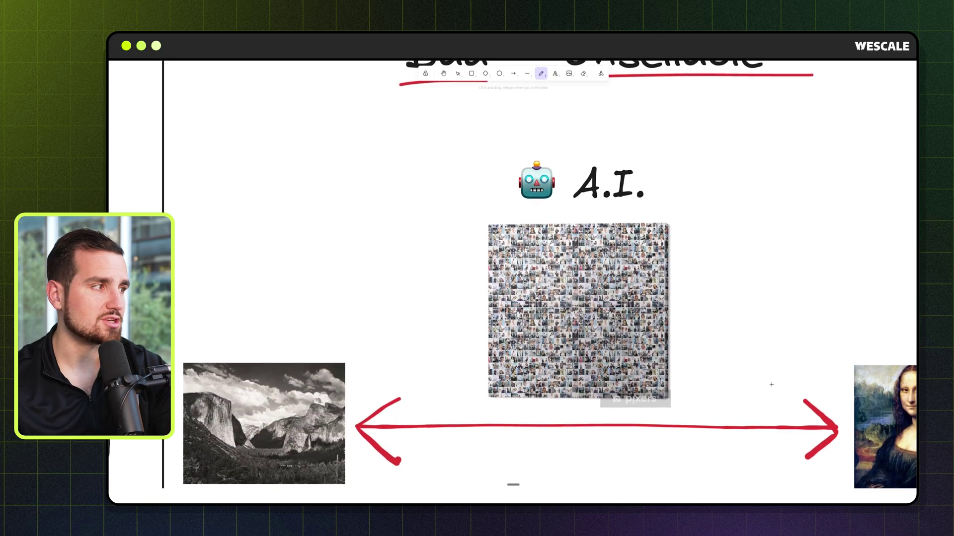
scroll(771, 383, "down", 1)
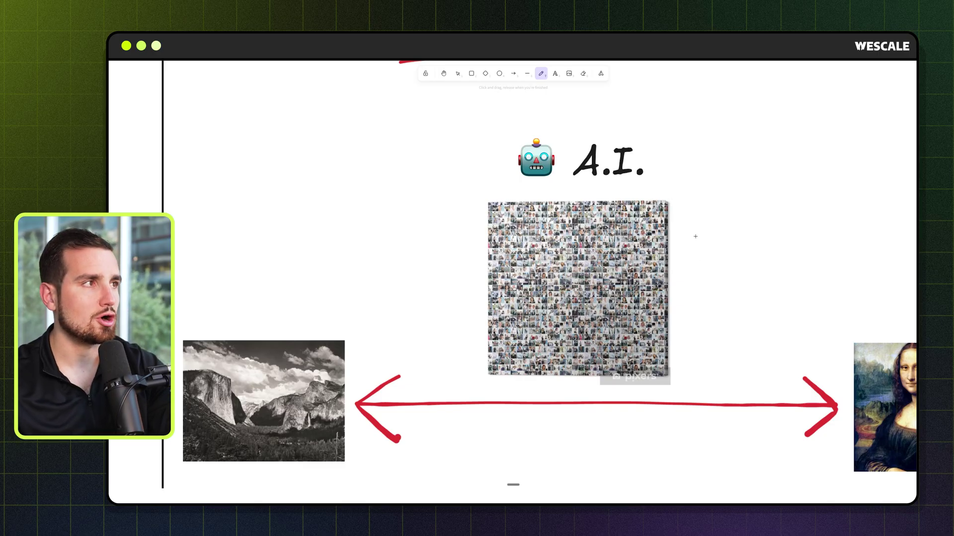
mouse_move(700, 199)
left_mouse_down()
mouse_move(614, 189)
mouse_move(441, 225)
mouse_move(535, 412)
mouse_move(714, 261)
mouse_move(677, 195)
left_mouse_up()
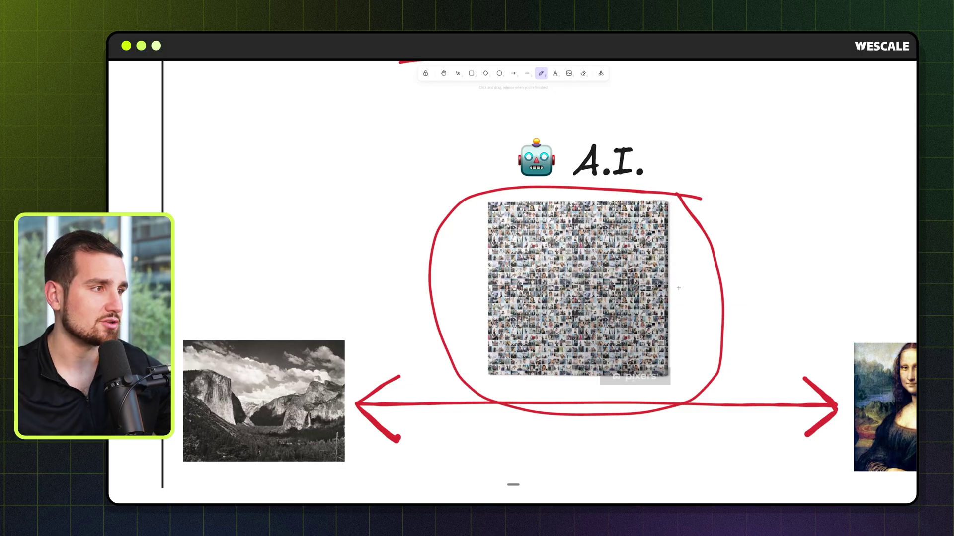
scroll(678, 288, "down", 2)
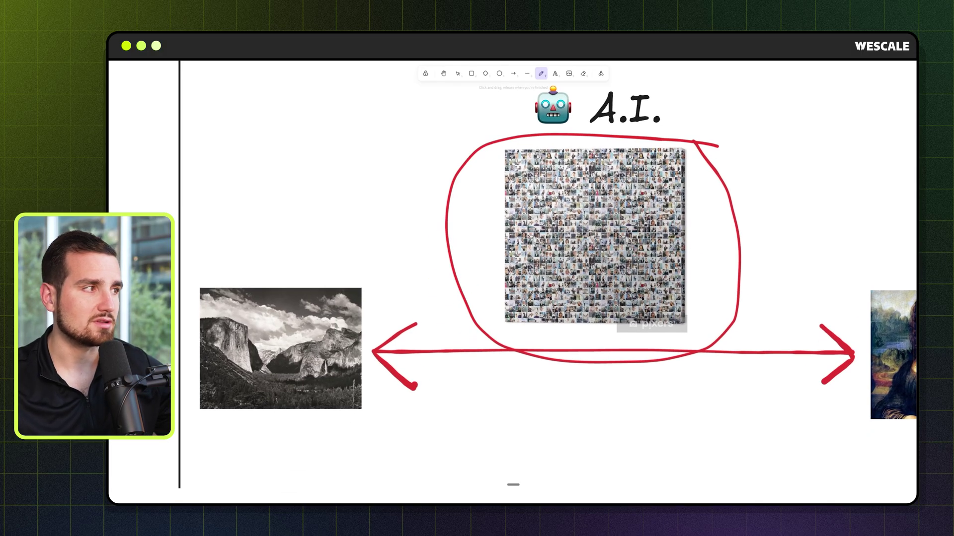
mouse_move(276, 235)
left_mouse_down()
mouse_move(270, 266)
mouse_move(300, 265)
left_mouse_up()
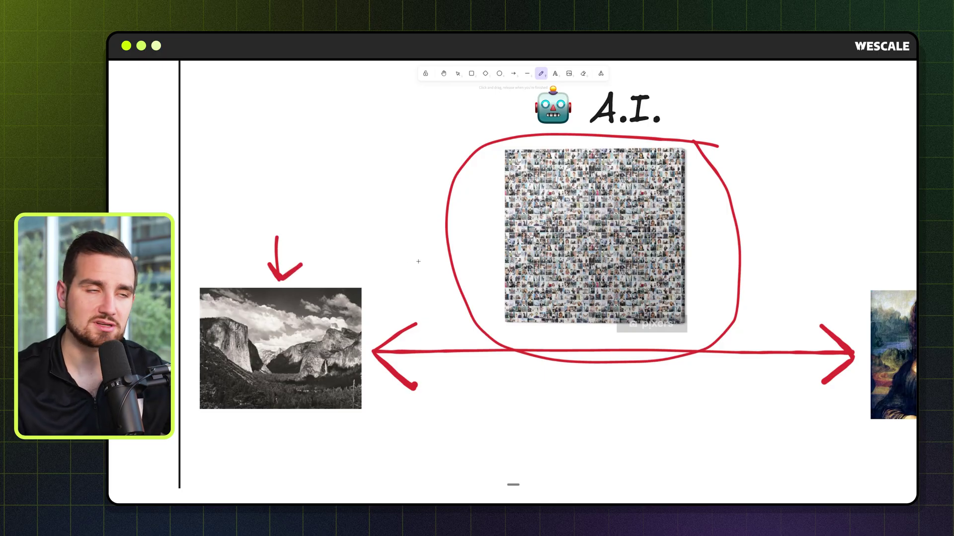
scroll(417, 259, "down", 7)
Step: Add a red arrow beneath the double arrow and underline 'Patient feels sick'
scroll(600, 376, "down", 2)
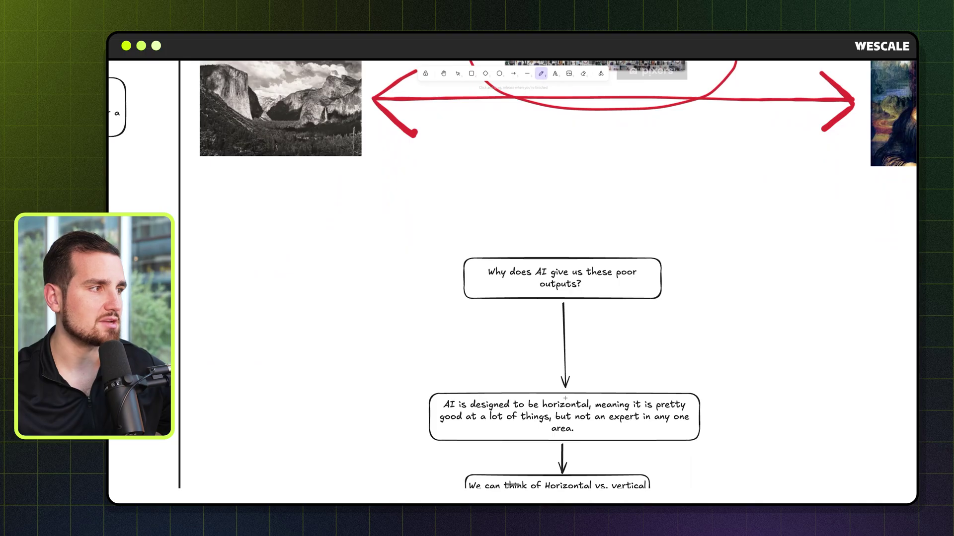
scroll(623, 328, "up", 4)
left_click_drag(435, 237, 686, 243)
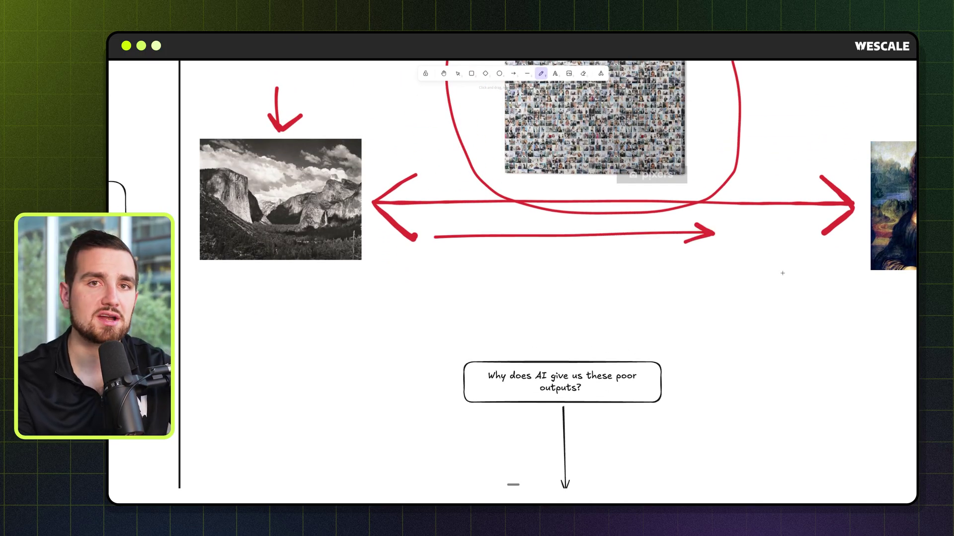
scroll(779, 276, "down", 1)
scroll(780, 275, "down", 5)
scroll(770, 279, "up", 1)
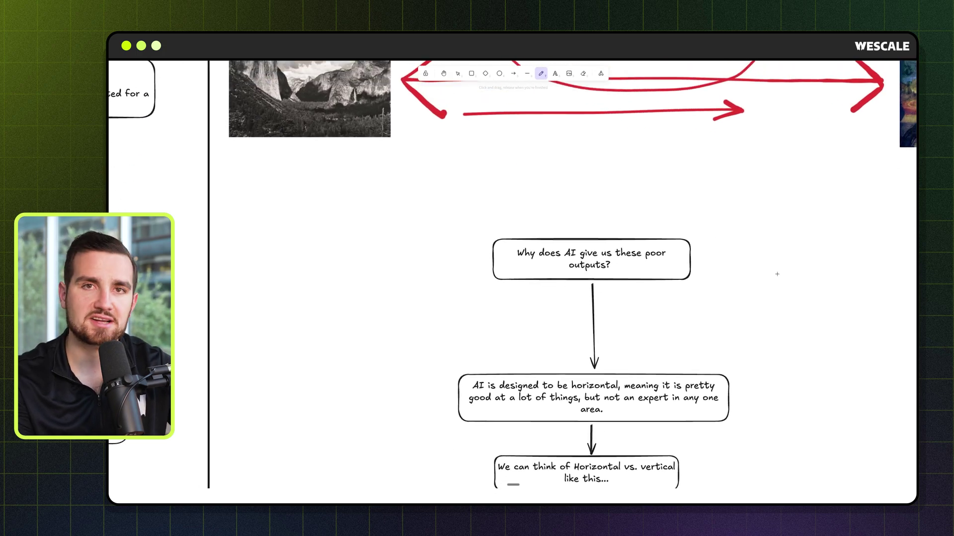
scroll(766, 283, "down", 1)
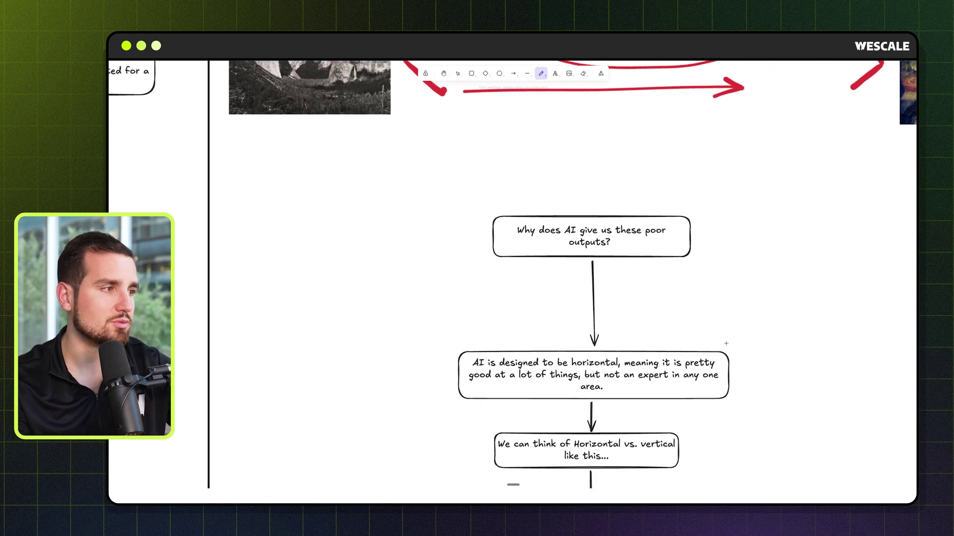
scroll(725, 343, "down", 5)
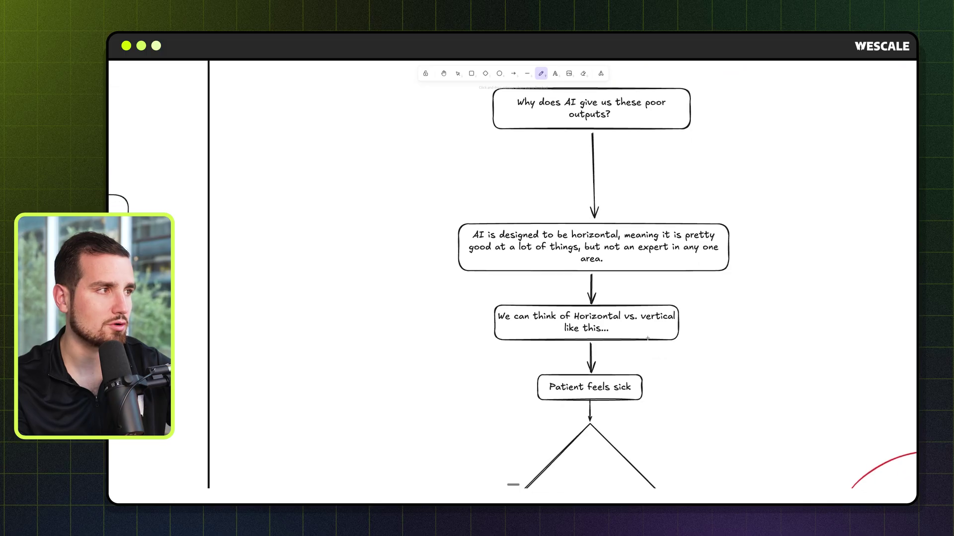
scroll(647, 339, "down", 5)
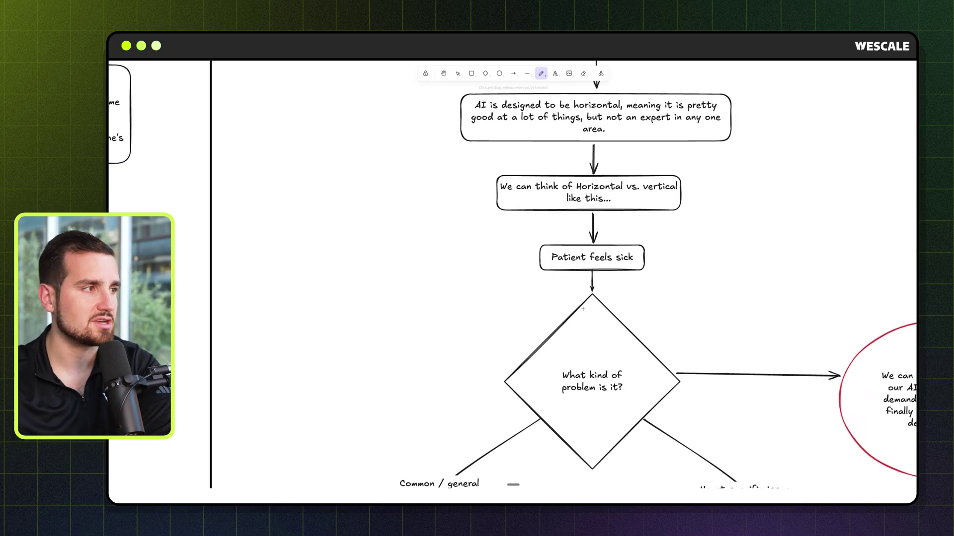
scroll(582, 309, "down", 3)
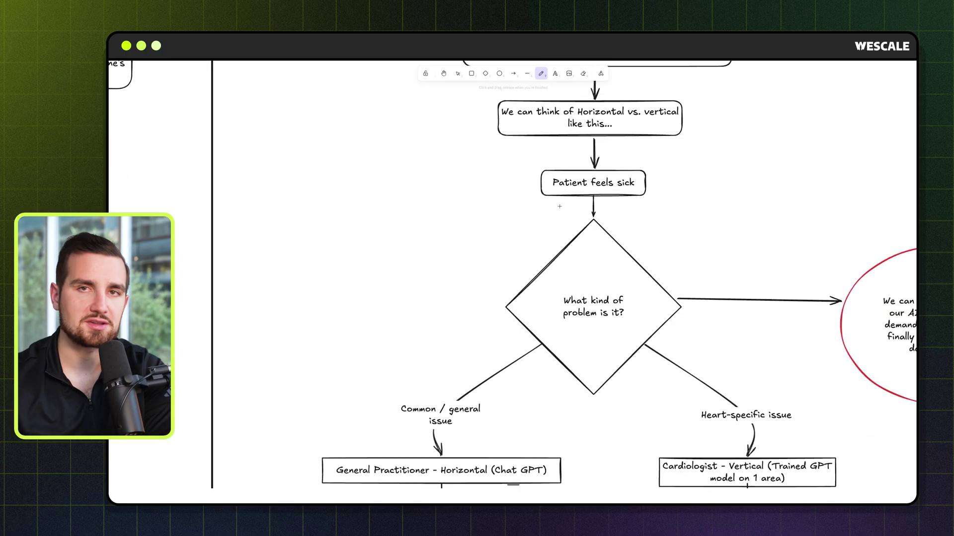
left_click_drag(544, 190, 625, 190)
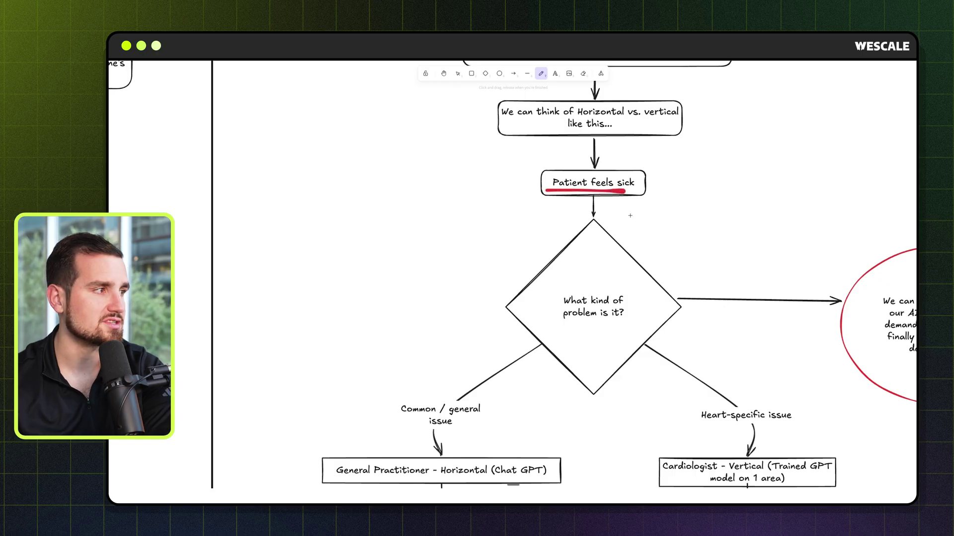
Step: Underline the general and heart-specific labels and arrow the General Practitioner and Cardiologist boxes
scroll(474, 347, "down", 3)
scroll(474, 347, "left", 2)
left_click_drag(471, 343, 536, 343)
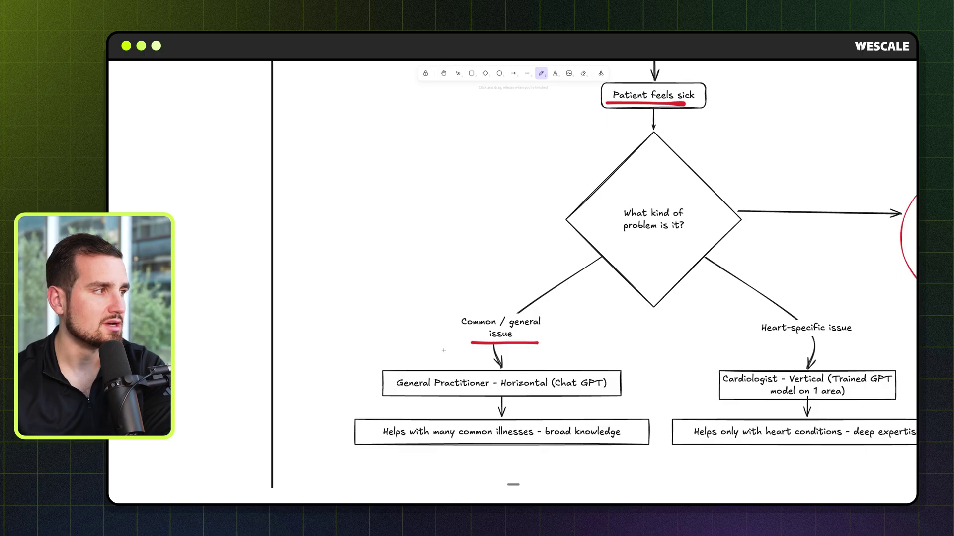
mouse_move(444, 350)
left_mouse_down()
mouse_move(447, 368)
mouse_move(461, 356)
left_mouse_up()
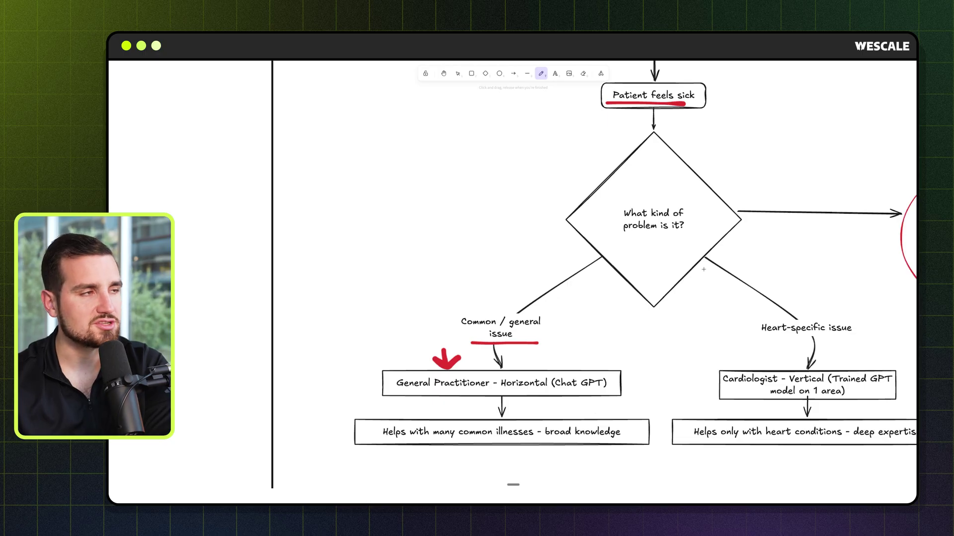
mouse_move(703, 270)
left_mouse_down()
mouse_move(738, 297)
mouse_move(754, 361)
left_mouse_up()
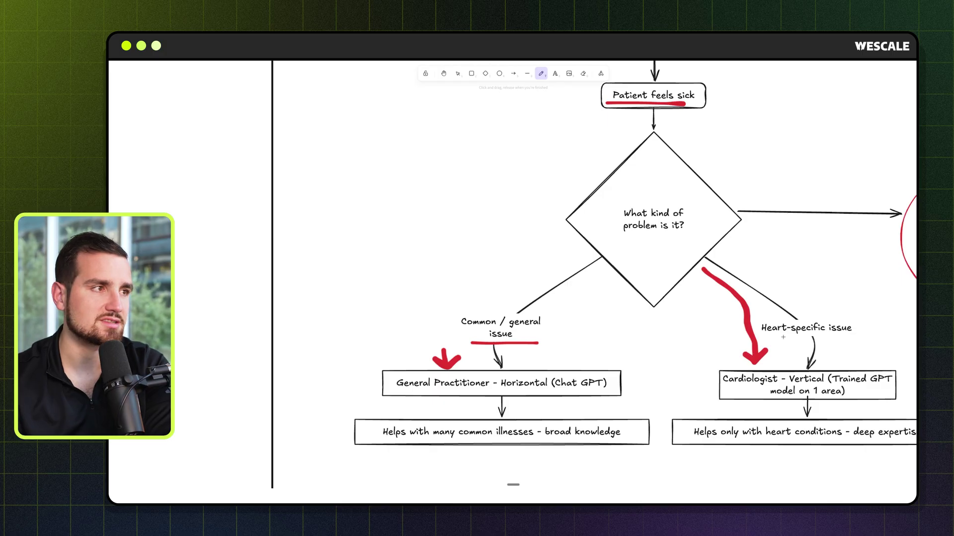
left_click_drag(769, 337, 853, 337)
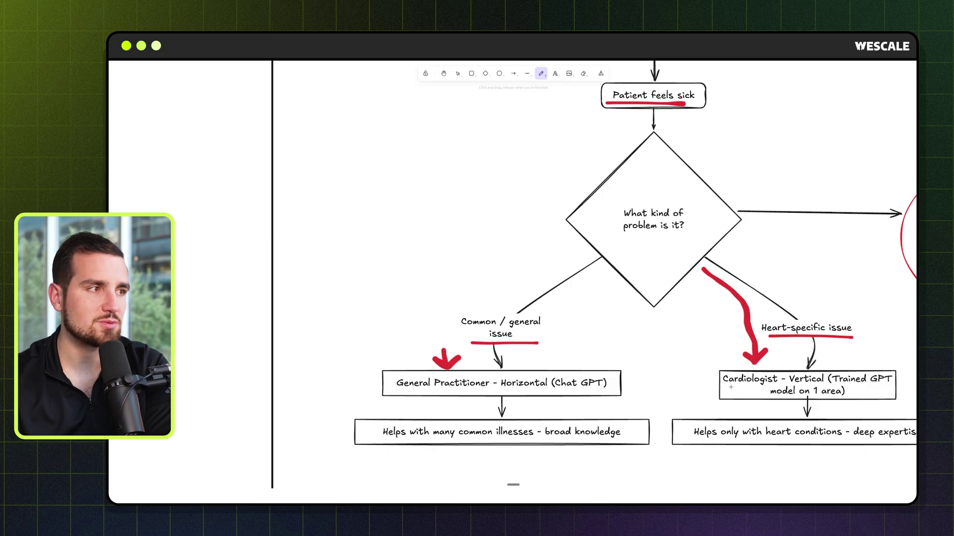
left_click_drag(723, 387, 773, 387)
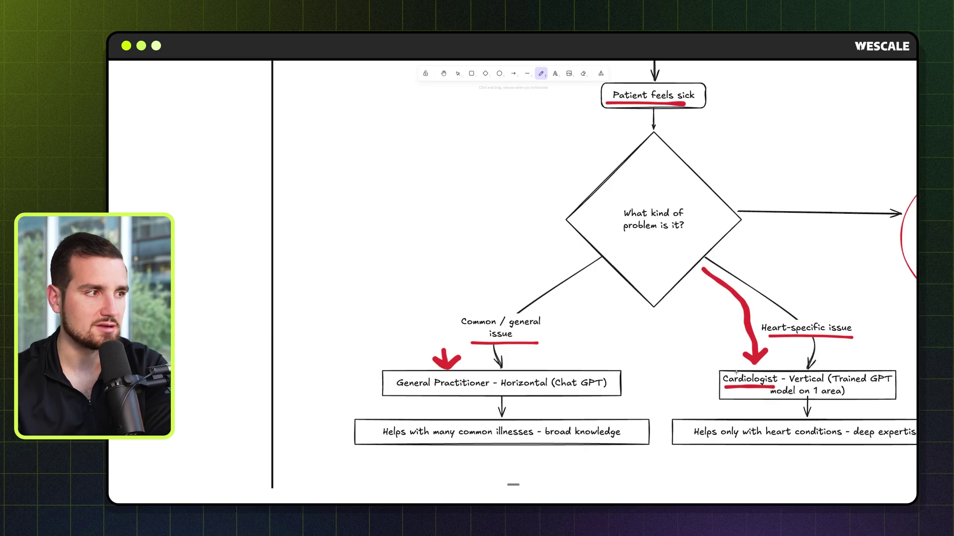
Step: Circle the fix explanation note in red
scroll(736, 373, "right", 10)
scroll(736, 373, "up", 3)
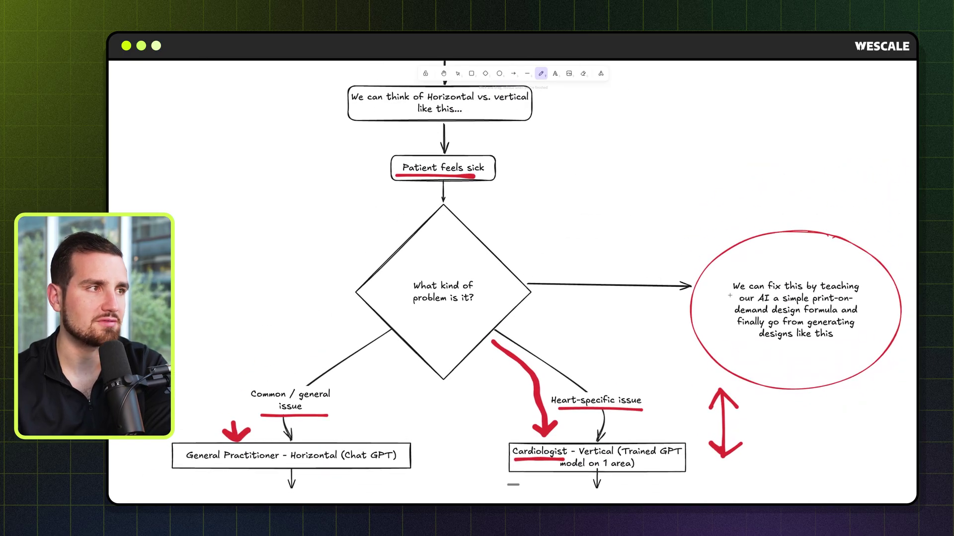
mouse_move(860, 269)
left_mouse_down()
mouse_move(805, 266)
mouse_move(721, 287)
mouse_move(760, 351)
mouse_move(879, 307)
mouse_move(848, 265)
left_mouse_up()
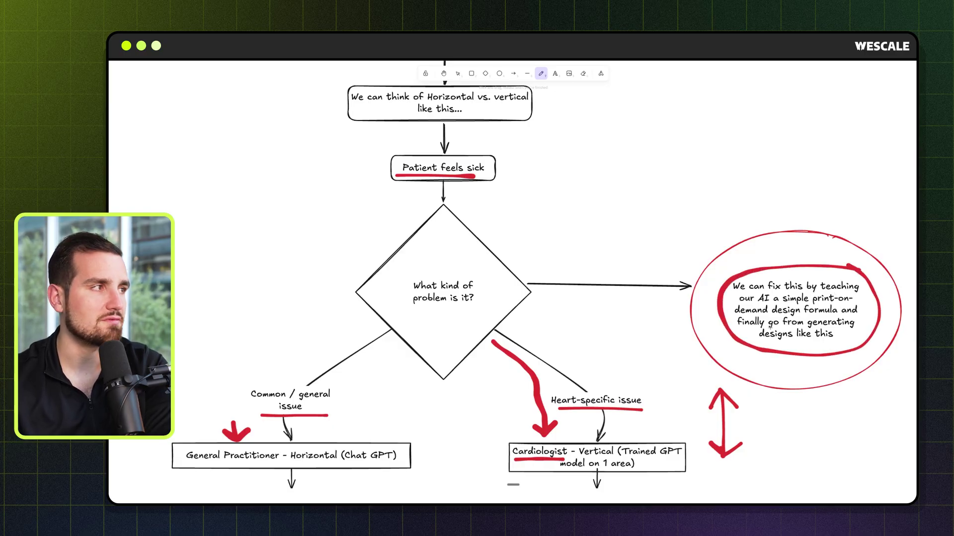
scroll(604, 300, "up", 9)
scroll(603, 299, "right", 2)
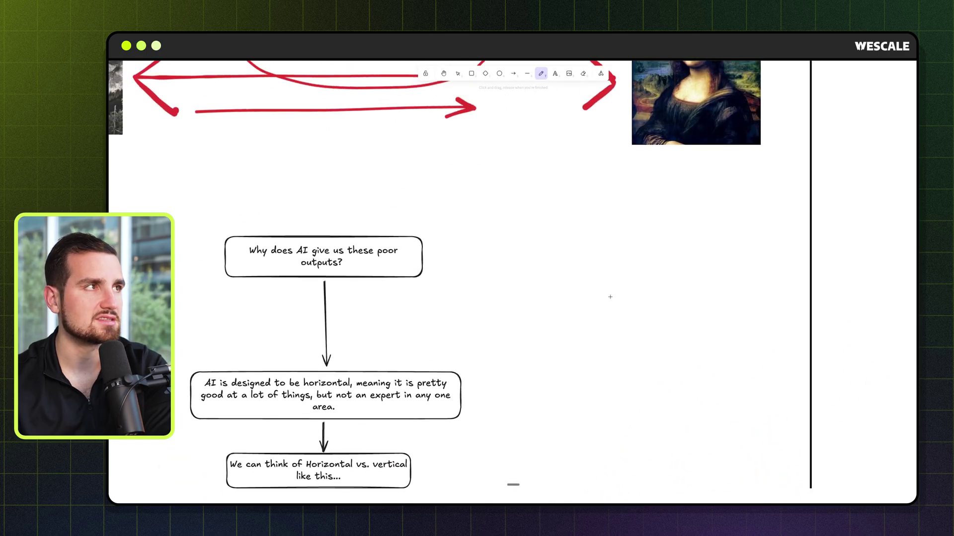
Step: Underline and mark Concept, Design Style and Structure & Layout with red ticks and an arrow
scroll(613, 297, "up", 10)
scroll(613, 297, "right", 7)
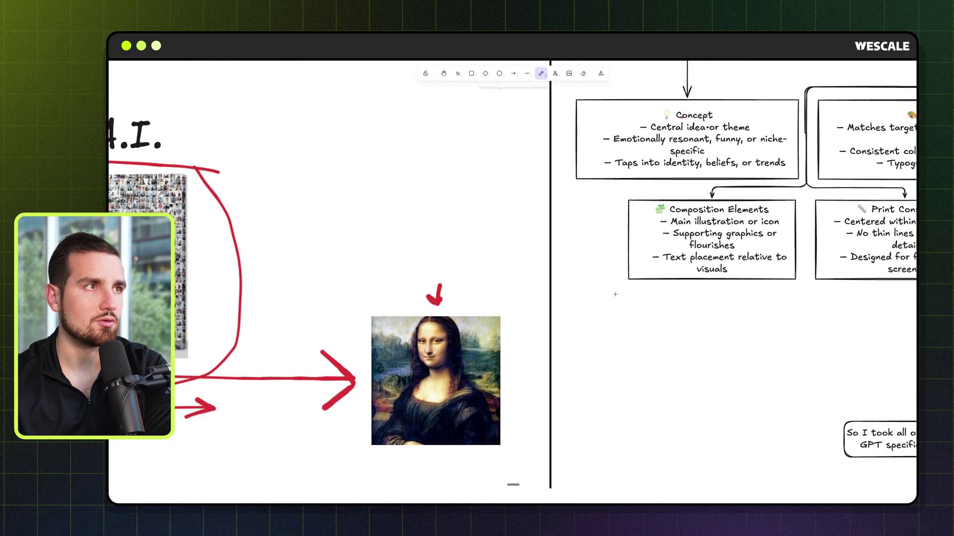
scroll(611, 296, "up", 5)
scroll(611, 297, "right", 6)
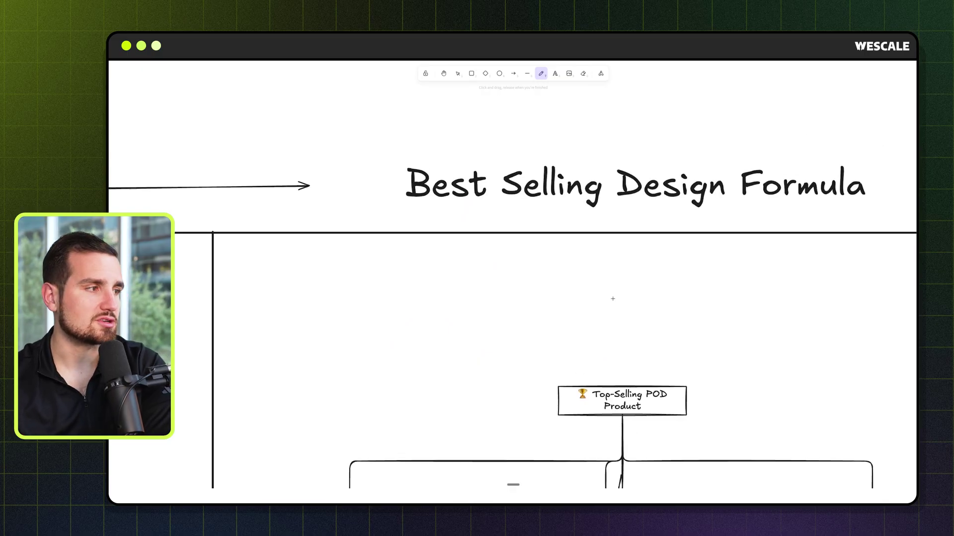
scroll(612, 298, "down", 10)
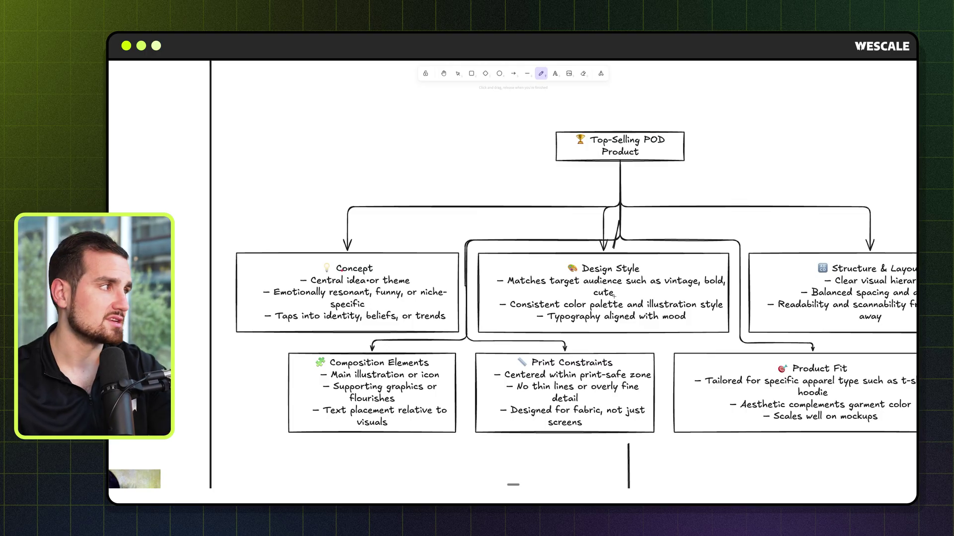
left_click_drag(331, 273, 361, 272)
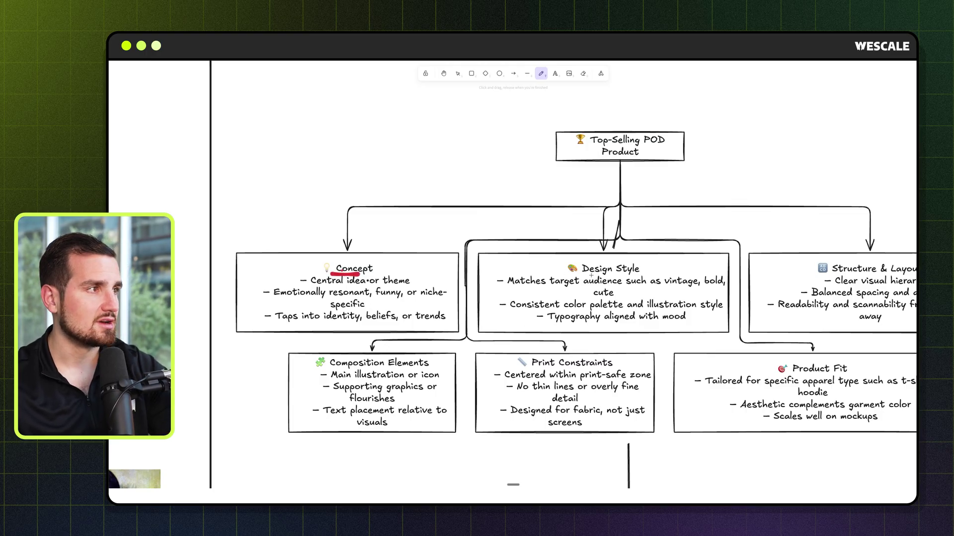
left_click_drag(586, 273, 632, 274)
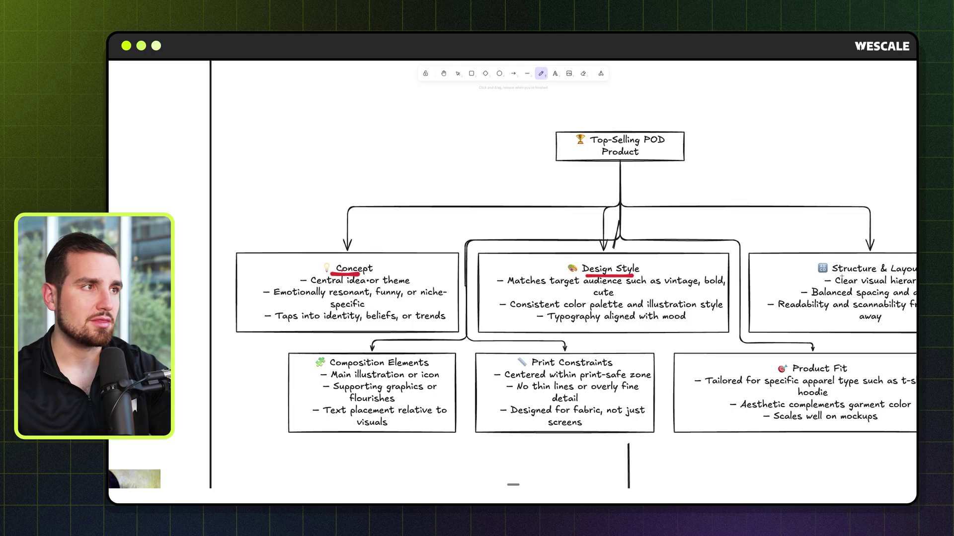
left_click_drag(834, 273, 917, 282)
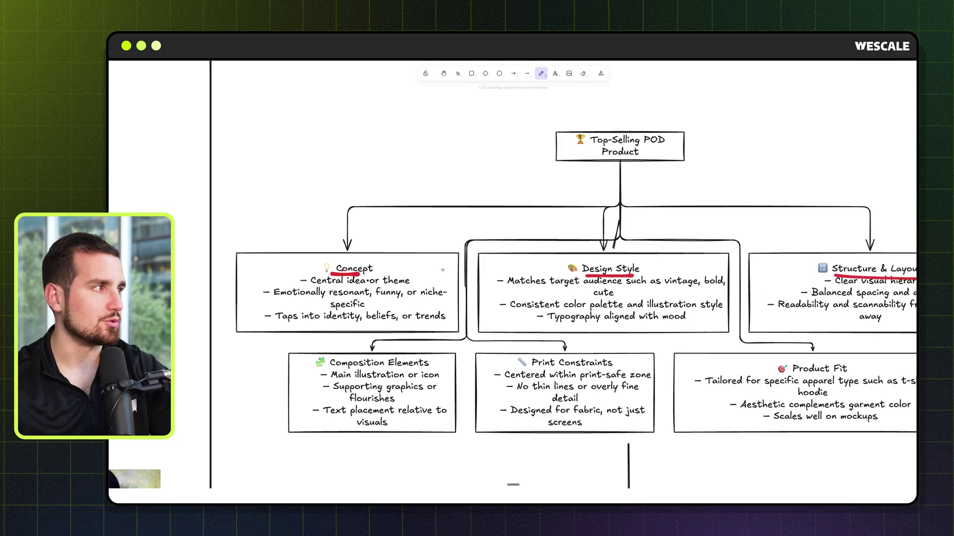
mouse_move(369, 244)
left_mouse_down()
mouse_move(366, 262)
mouse_move(380, 251)
left_mouse_up()
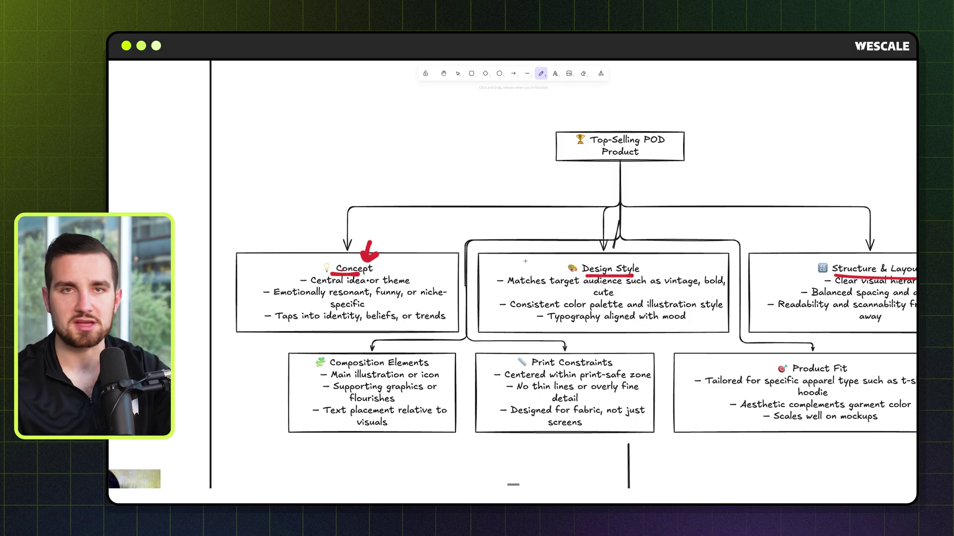
mouse_move(607, 241)
left_mouse_down()
mouse_move(599, 257)
mouse_move(608, 267)
mouse_move(617, 258)
left_mouse_up()
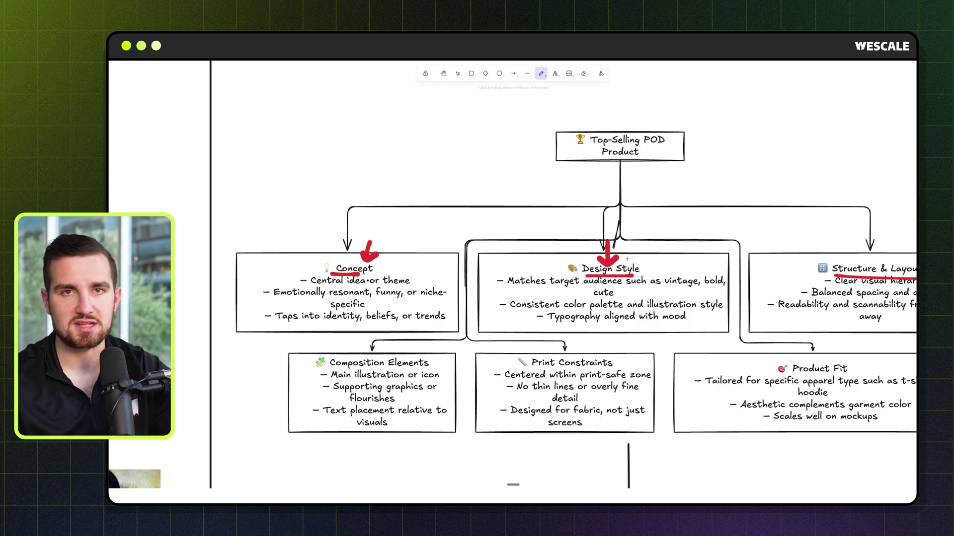
mouse_move(889, 239)
left_mouse_down()
mouse_move(877, 258)
mouse_move(901, 250)
left_mouse_up()
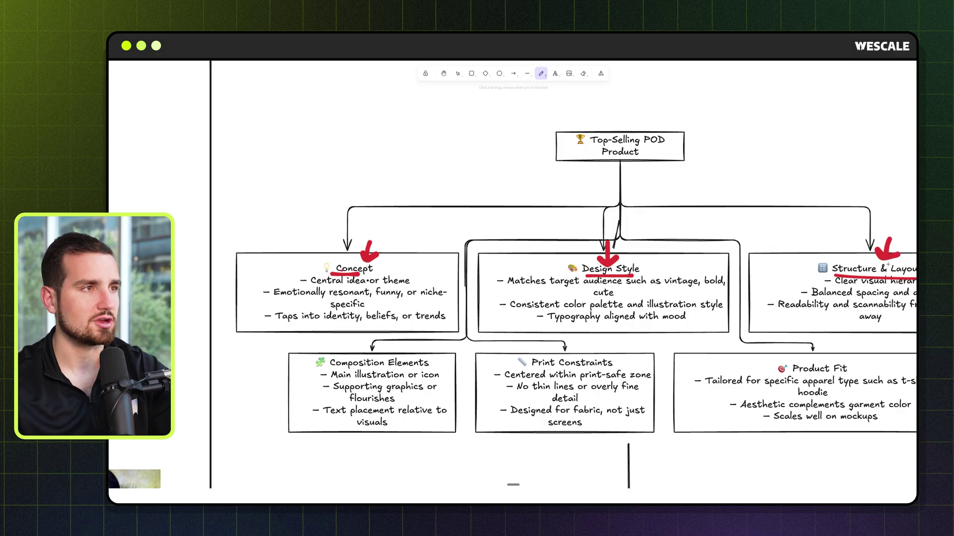
Step: Underline Composition Elements, Print Constraints and Product Fit; circle Design Style and Print Constraints
left_click_drag(329, 374, 432, 370)
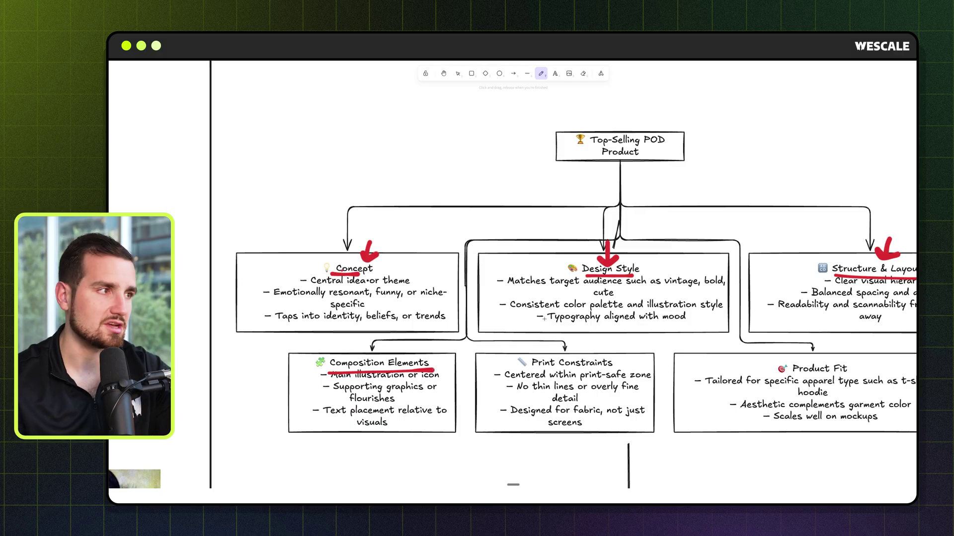
left_click_drag(530, 368, 612, 366)
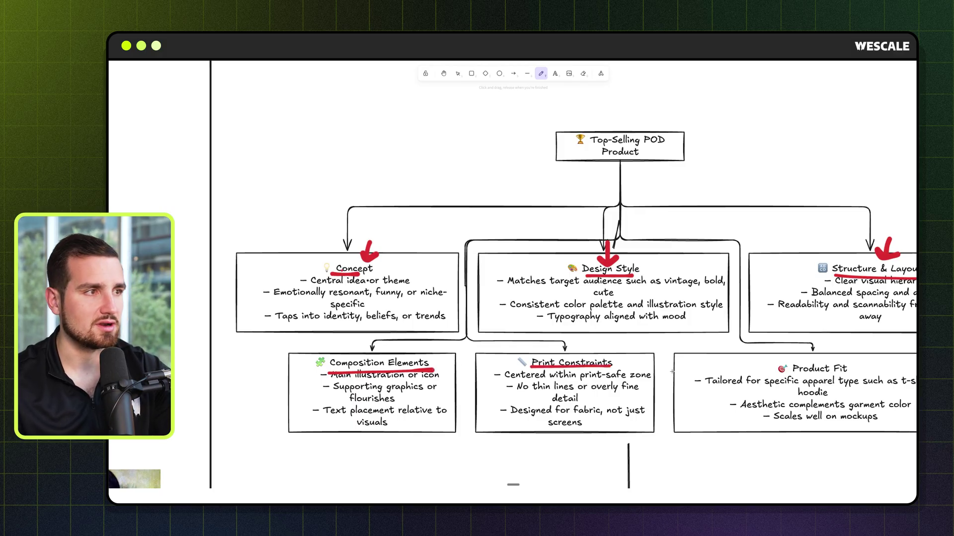
left_click_drag(776, 376, 870, 377)
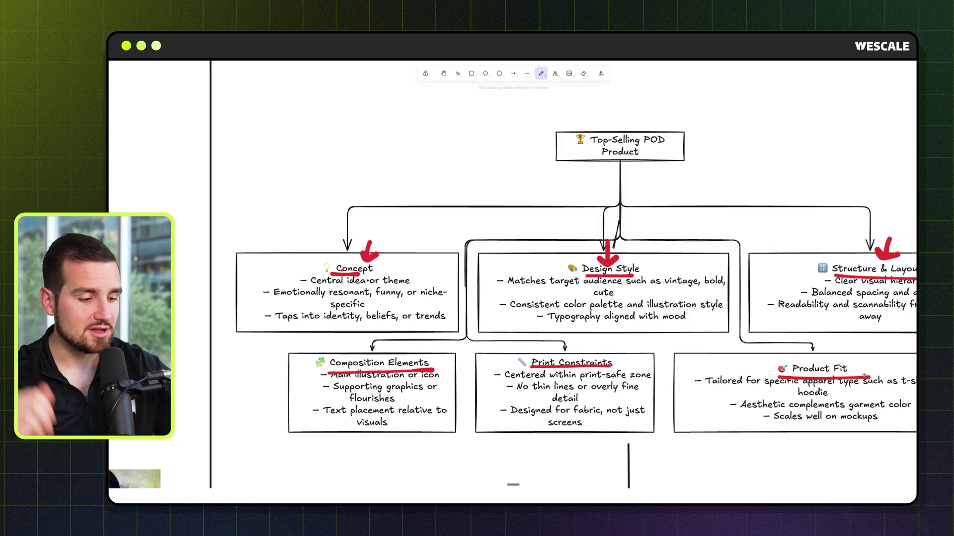
mouse_move(742, 165)
left_mouse_down()
mouse_move(478, 308)
mouse_move(730, 205)
mouse_move(647, 169)
left_mouse_up()
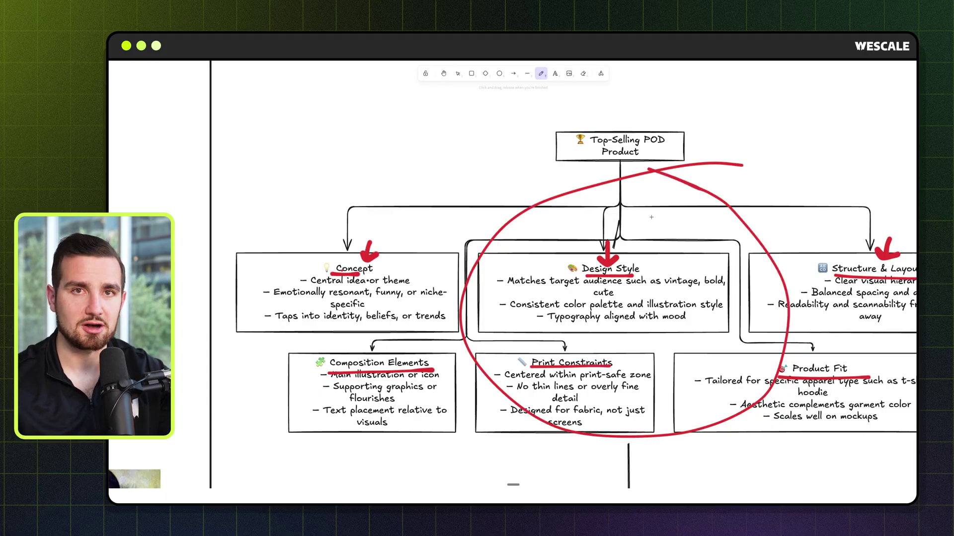
Step: Zoom in and draw red arrows at the A.I. collage, the Mona Lisa and the landscape photo
scroll(652, 217, "left", 15)
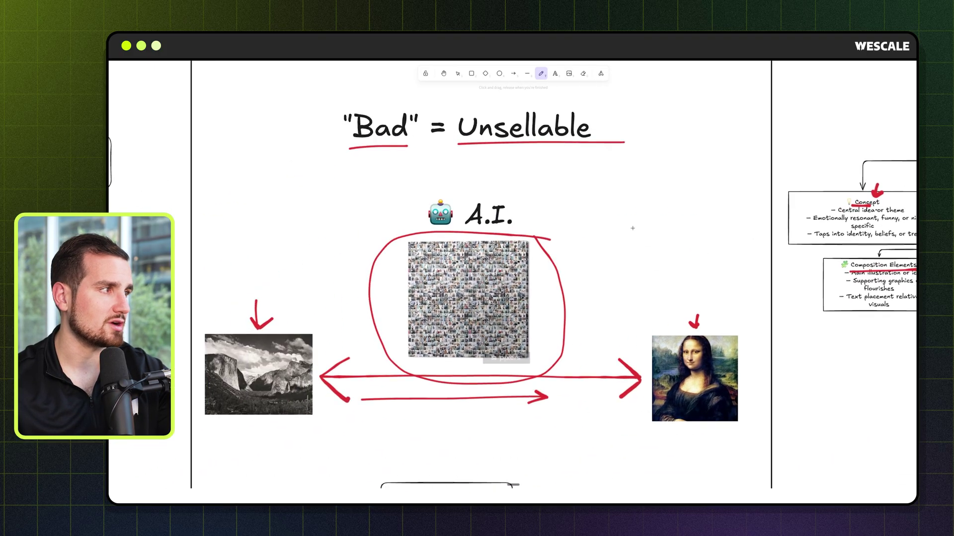
key("ctrl+equal")
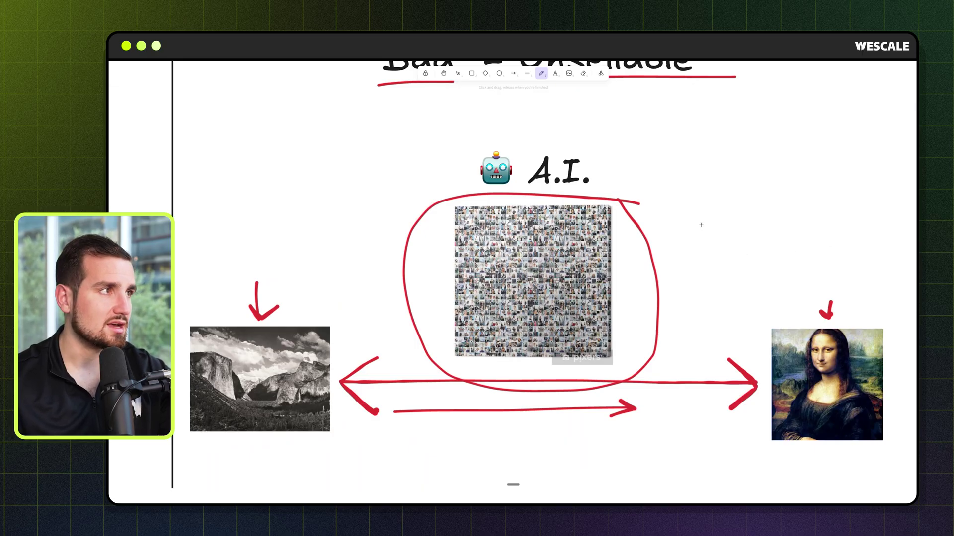
mouse_move(714, 167)
left_mouse_down()
mouse_move(636, 198)
mouse_move(624, 229)
mouse_move(698, 226)
left_mouse_up()
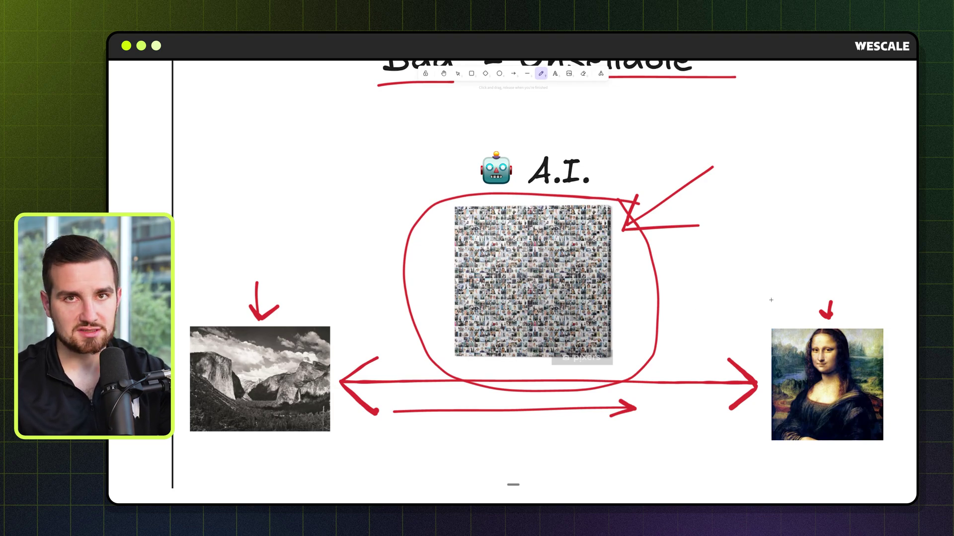
mouse_move(765, 298)
left_mouse_down()
mouse_move(776, 322)
mouse_move(784, 309)
mouse_move(765, 322)
left_mouse_up()
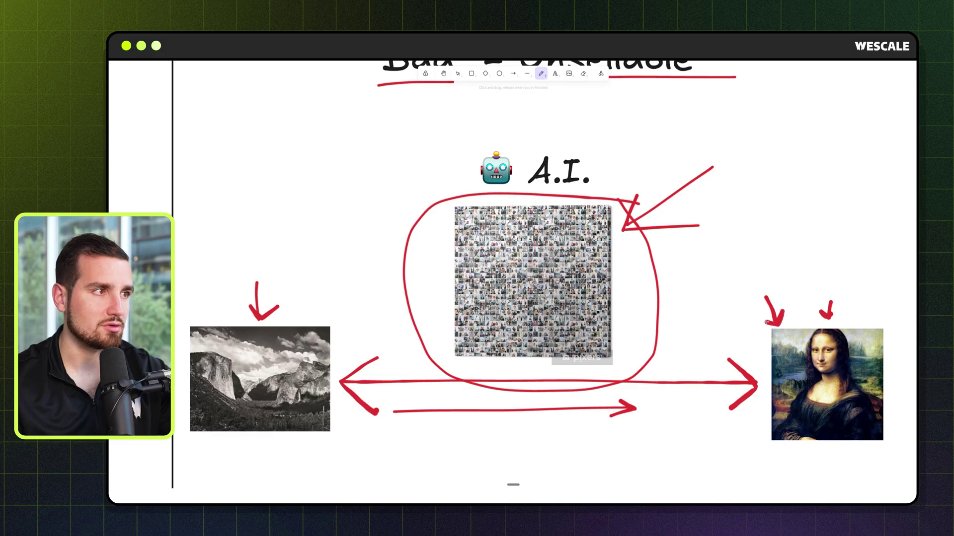
mouse_move(347, 290)
left_mouse_down()
mouse_move(322, 318)
mouse_move(321, 306)
mouse_move(339, 316)
left_mouse_up()
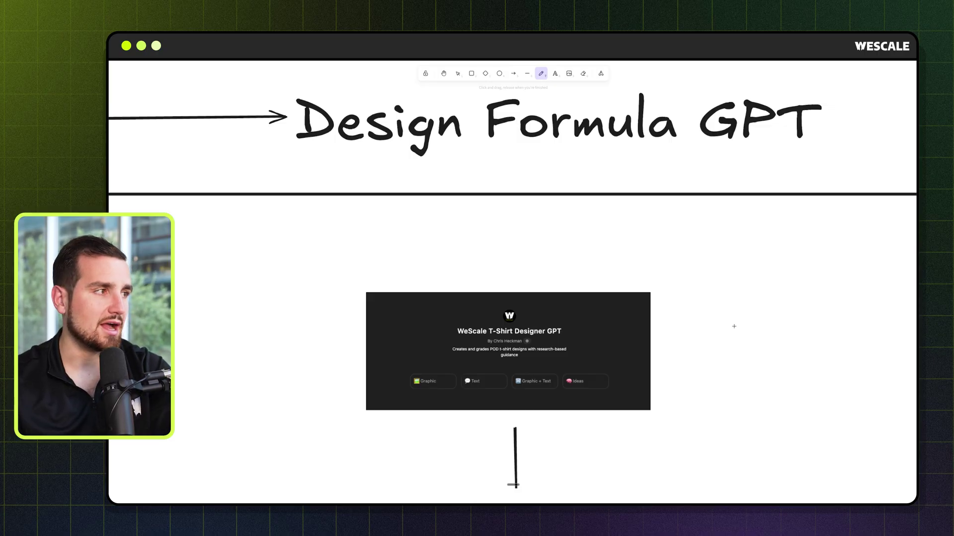
Step: Zoom in, underline 'Fishing niche' and the 'Respect the Locals' request, and arrow it
scroll(690, 351, "down", 3)
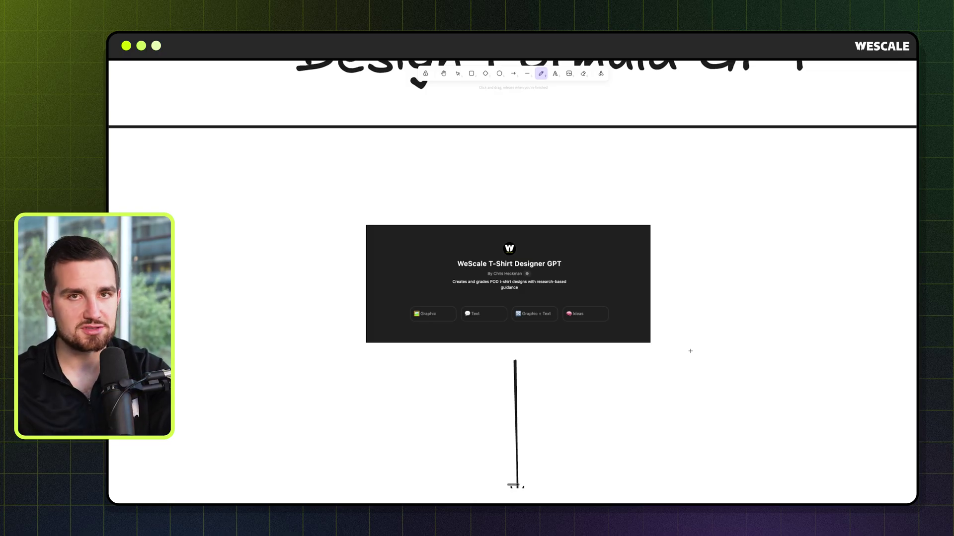
scroll(689, 353, "down", 5)
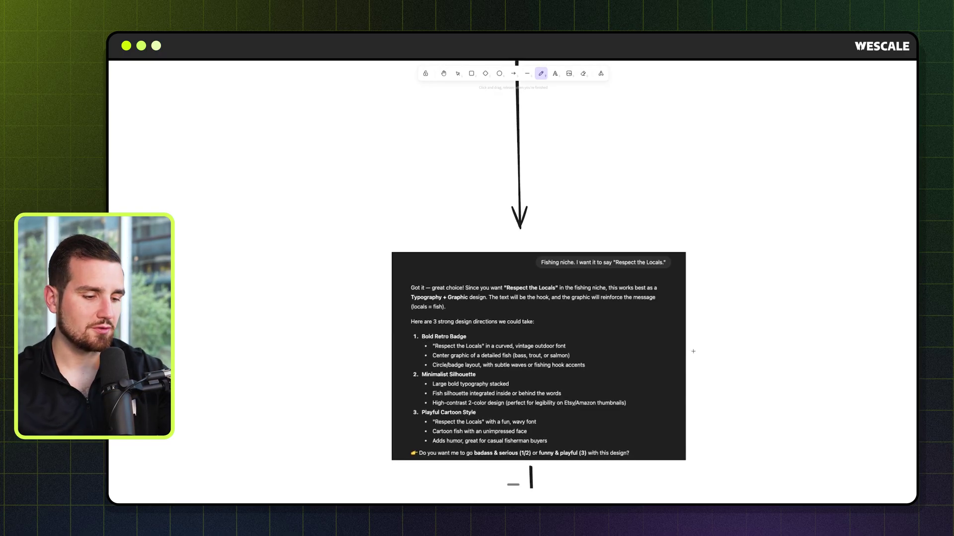
key("ctrl+equal")
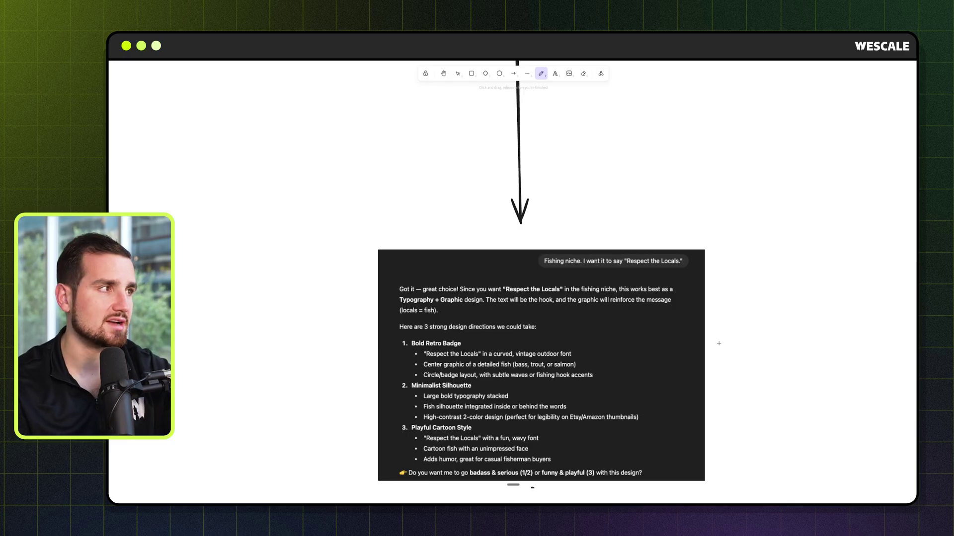
left_click_drag(548, 267, 578, 267)
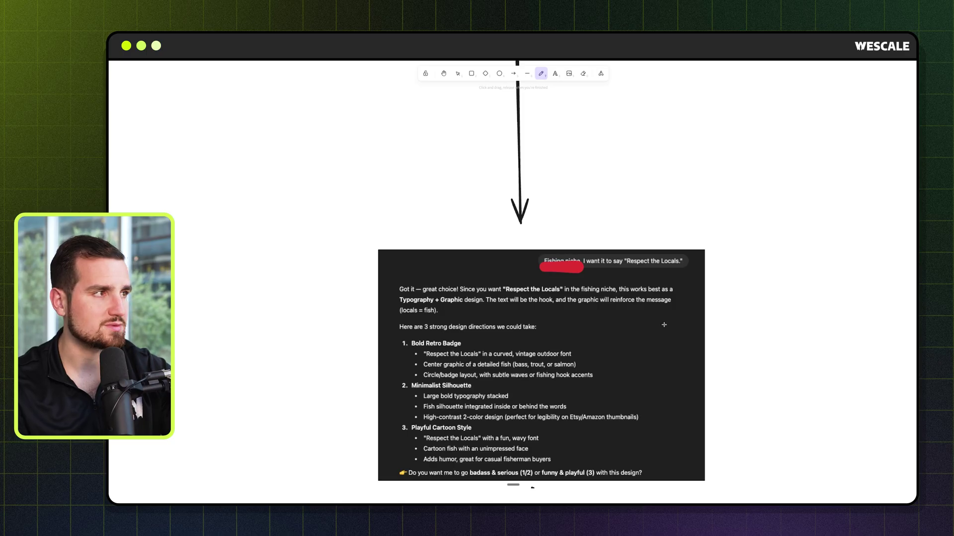
left_click_drag(587, 270, 684, 270)
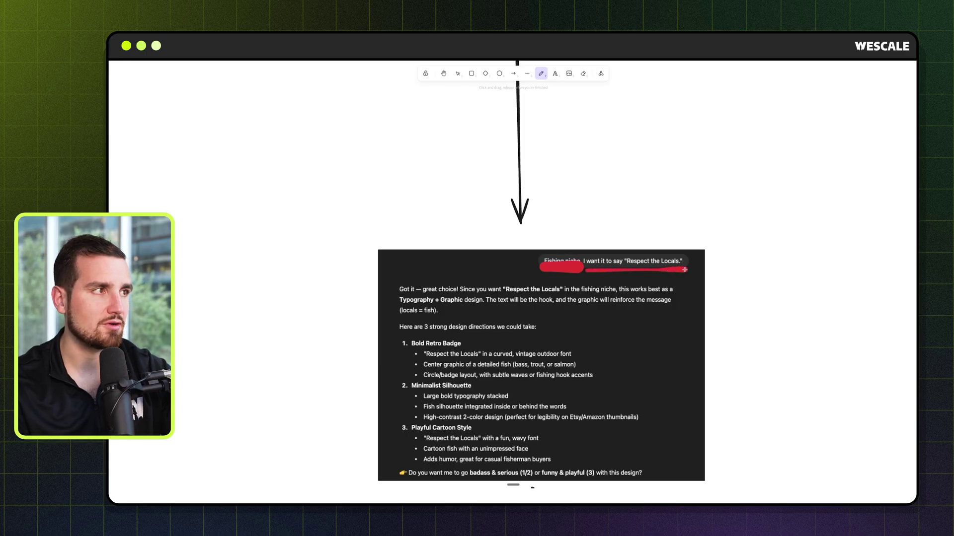
left_click_drag(654, 220, 665, 243)
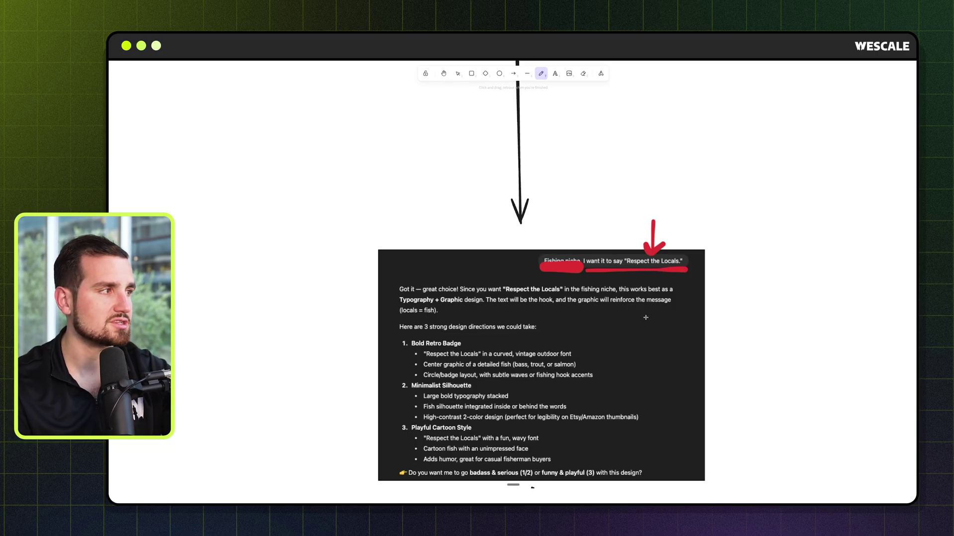
Step: Arrow and underline Bold Retro Badge, Minimalist Silhouette and Playful Cartoon Style; arrow Fishing niche
scroll(645, 317, "down", 5)
scroll(546, 273, "up", 3)
mouse_move(353, 203)
left_mouse_down()
mouse_move(404, 213)
mouse_move(388, 222)
left_mouse_up()
mouse_move(353, 270)
left_mouse_down()
mouse_move(390, 263)
mouse_move(380, 257)
mouse_move(381, 274)
left_mouse_up()
mouse_move(366, 320)
left_mouse_down()
mouse_move(392, 303)
mouse_move(379, 304)
left_mouse_up()
left_click_drag(392, 303, 386, 318)
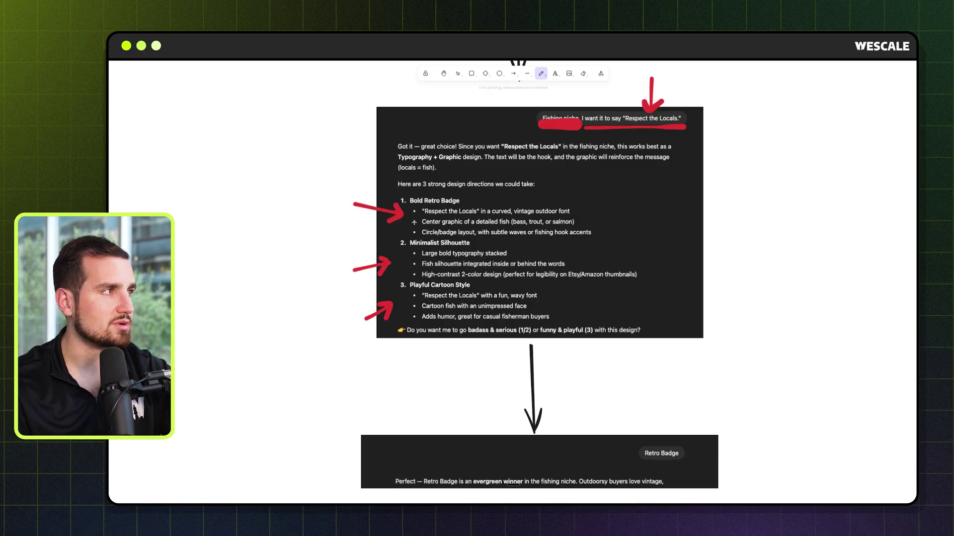
left_click_drag(411, 206, 462, 206)
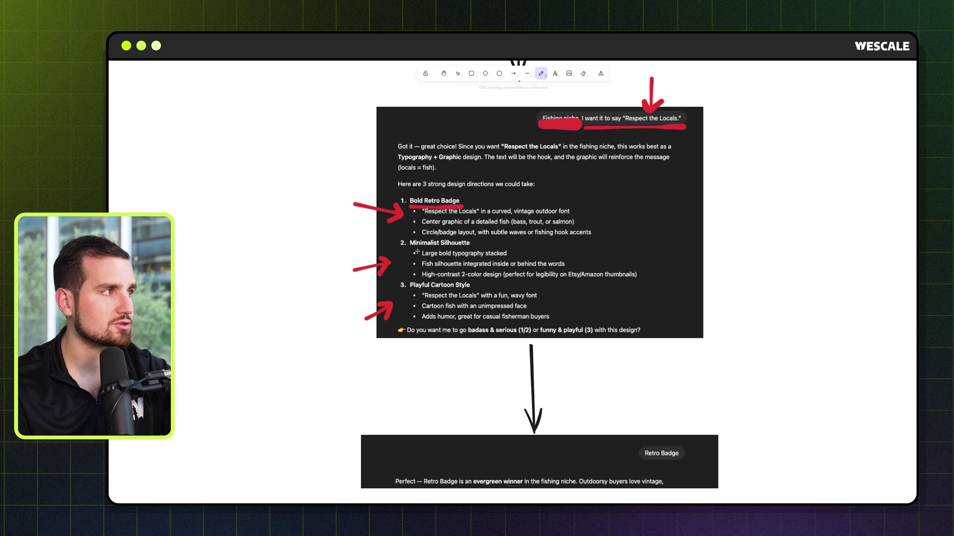
left_click_drag(411, 249, 480, 248)
left_click_drag(411, 292, 472, 293)
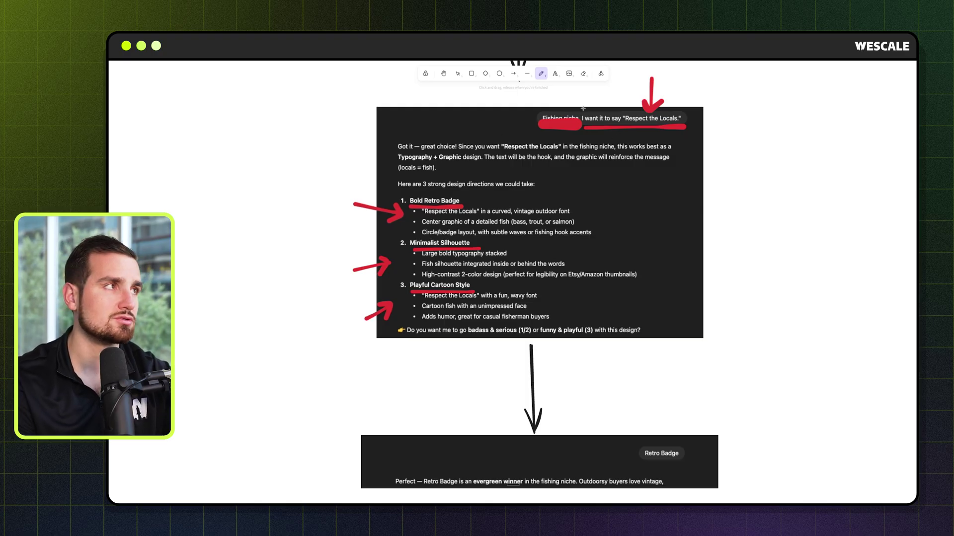
mouse_move(567, 91)
left_mouse_down()
mouse_move(566, 107)
mouse_move(560, 100)
mouse_move(573, 101)
left_mouse_up()
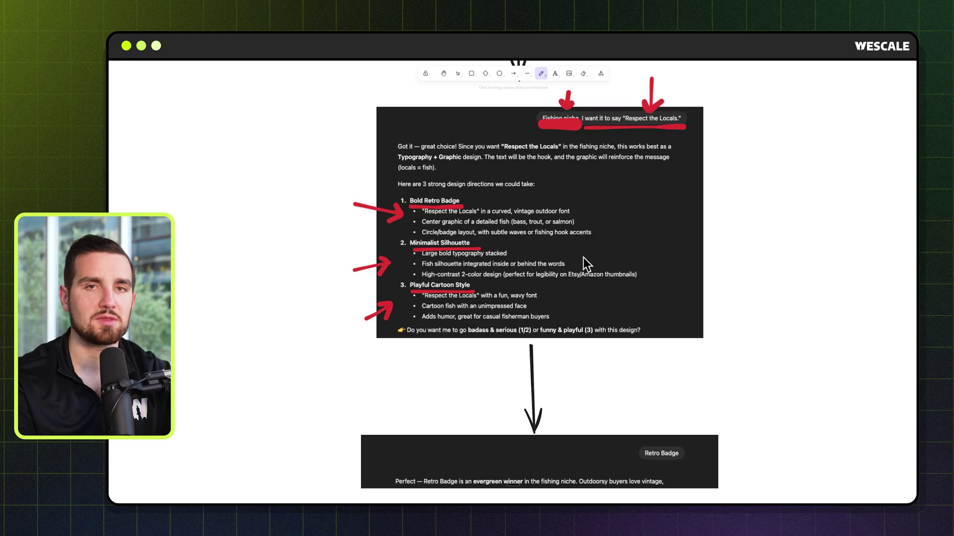
Step: Scroll down toward the RESPECT THE LOCALS badge, adding two red strokes along the way
scroll(581, 276, "down", 5)
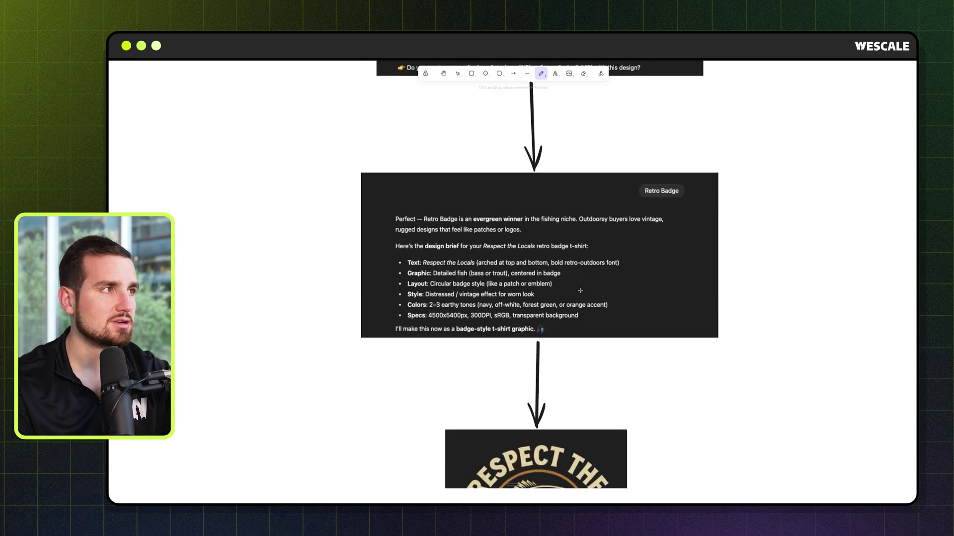
left_click_drag(633, 258, 684, 259)
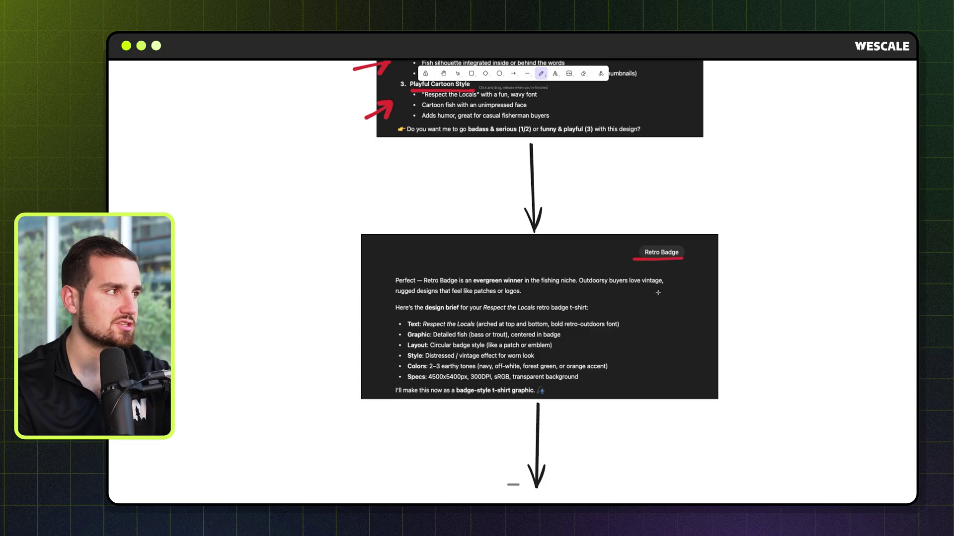
scroll(585, 274, "down", 1)
scroll(586, 274, "down", 3)
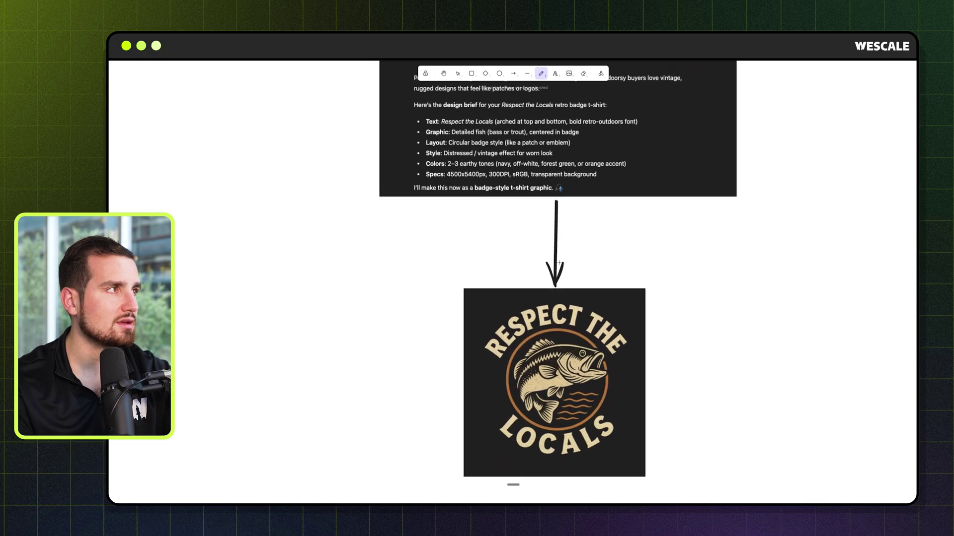
scroll(558, 263, "up", 1)
mouse_move(401, 140)
left_mouse_down()
mouse_move(401, 254)
mouse_move(411, 258)
left_mouse_up()
scroll(575, 278, "down", 1)
scroll(575, 279, "down", 2)
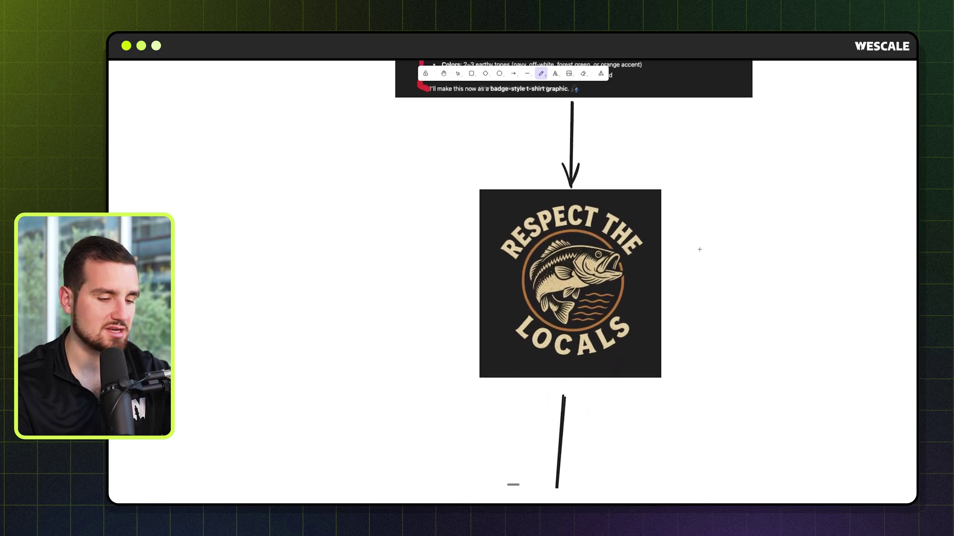
scroll(698, 249, "up", 3)
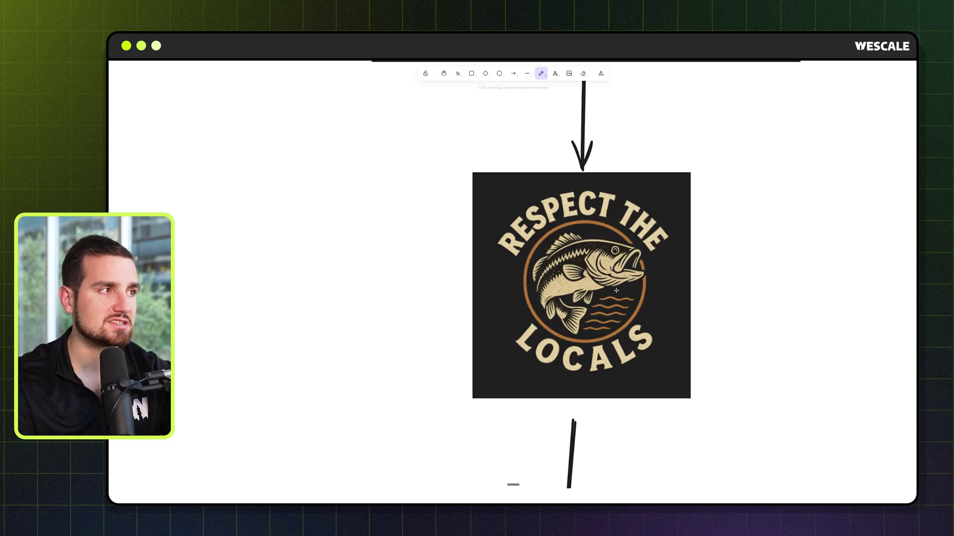
Step: Mark the badge in red across the fish, around the inner circle and on its right side
left_click_drag(608, 291, 629, 290)
mouse_move(539, 313)
left_mouse_down()
mouse_move(525, 273)
mouse_move(586, 226)
mouse_move(609, 232)
left_mouse_up()
left_click_drag(641, 287, 633, 311)
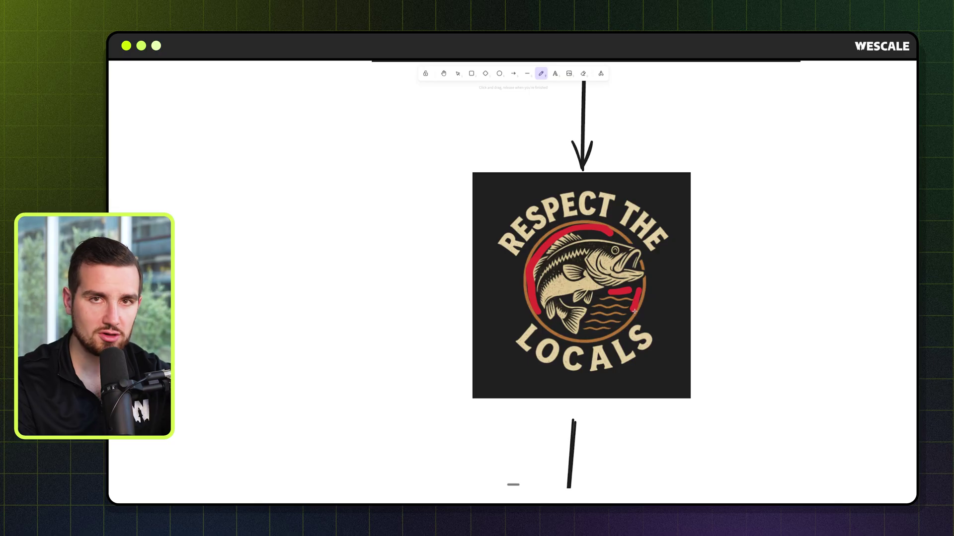
scroll(681, 318, "down", 10)
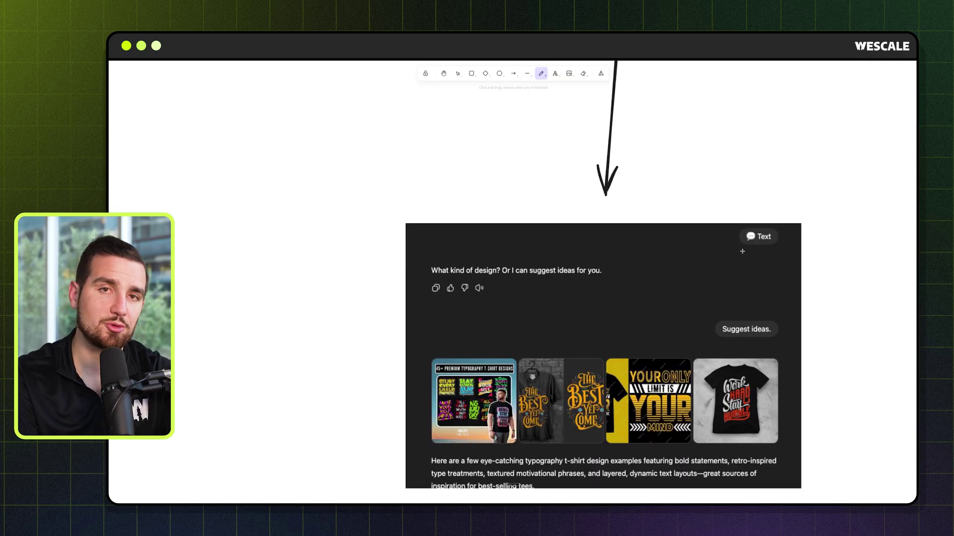
Step: Underline the Text choice in the chat screenshot with red pencil strokes
left_click_drag(736, 248, 783, 248)
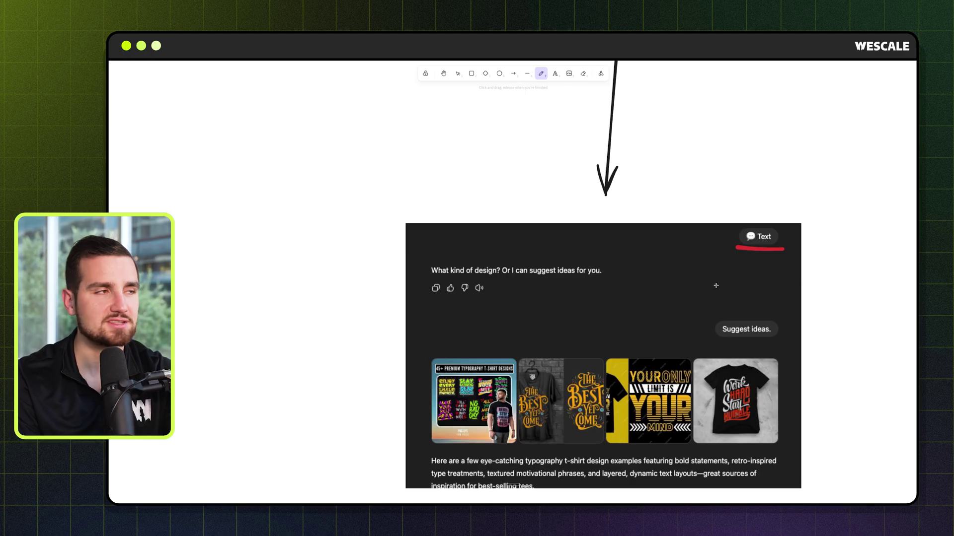
scroll(723, 276, "down", 2)
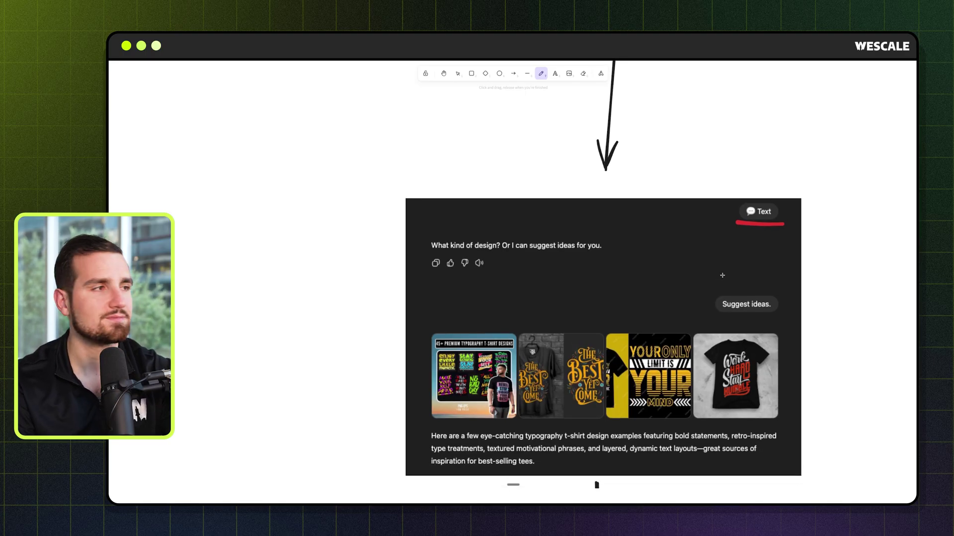
scroll(722, 275, "down", 1)
left_click_drag(727, 295, 770, 293)
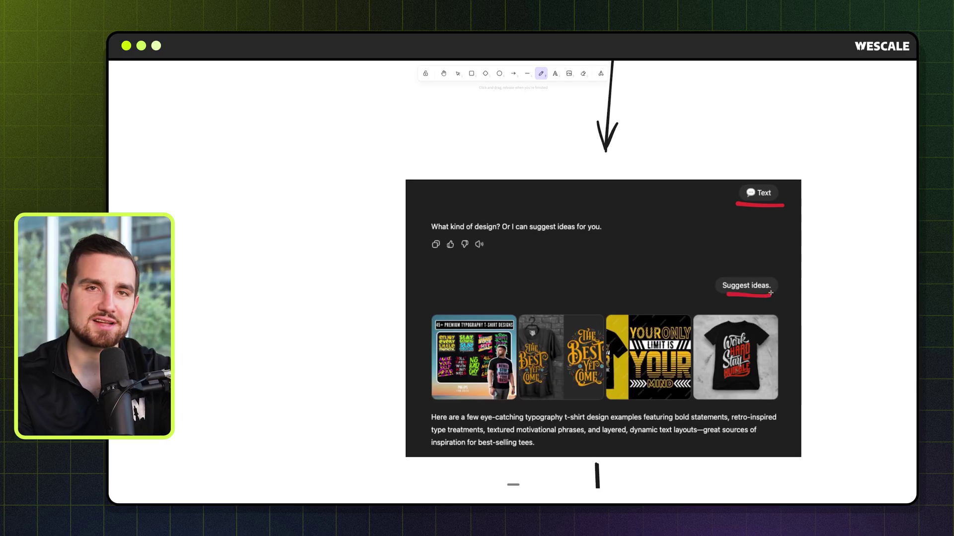
left_click_drag(748, 202, 790, 203)
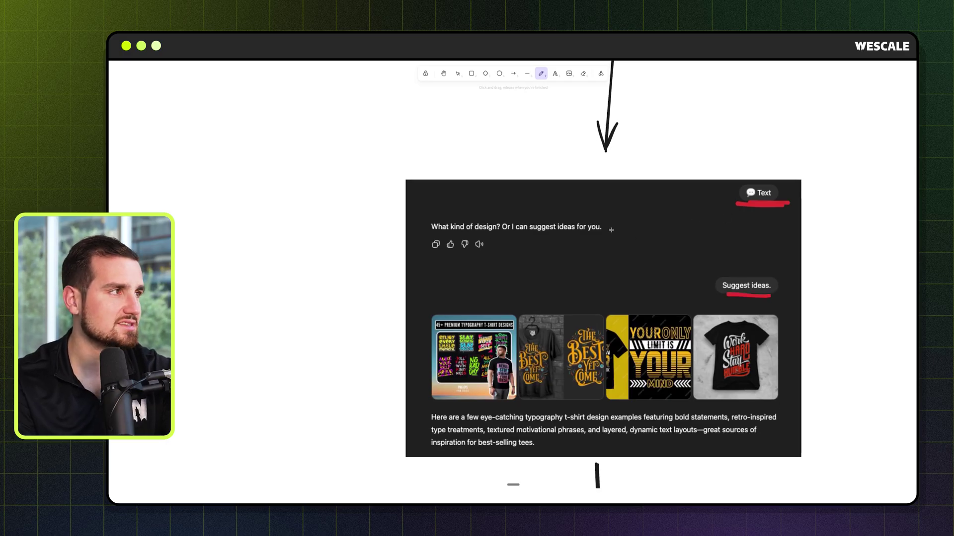
Step: Underline the GPT's opening question in red and draw red arrows pointing at it and Suggest ideas
left_click_drag(430, 231, 625, 232)
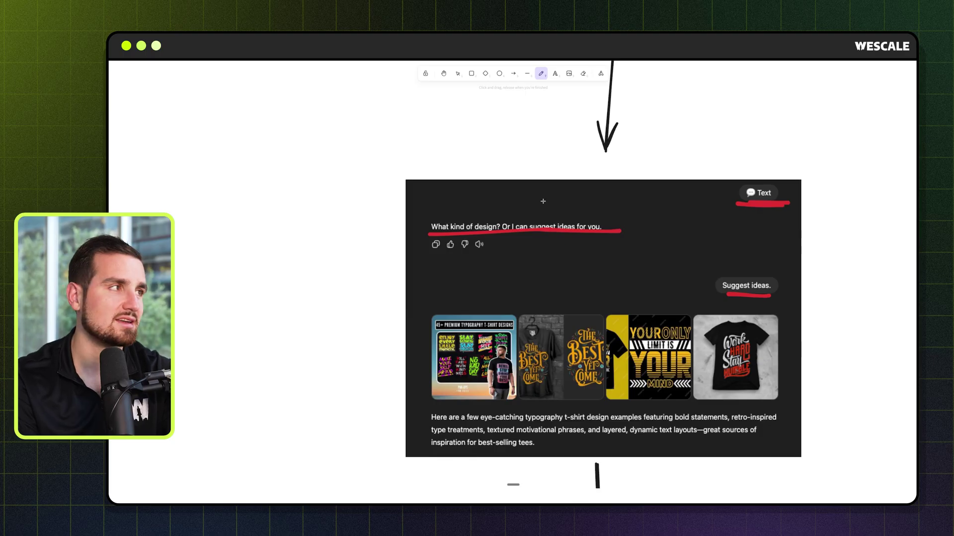
mouse_move(545, 192)
left_mouse_down()
mouse_move(546, 219)
mouse_move(558, 207)
left_mouse_up()
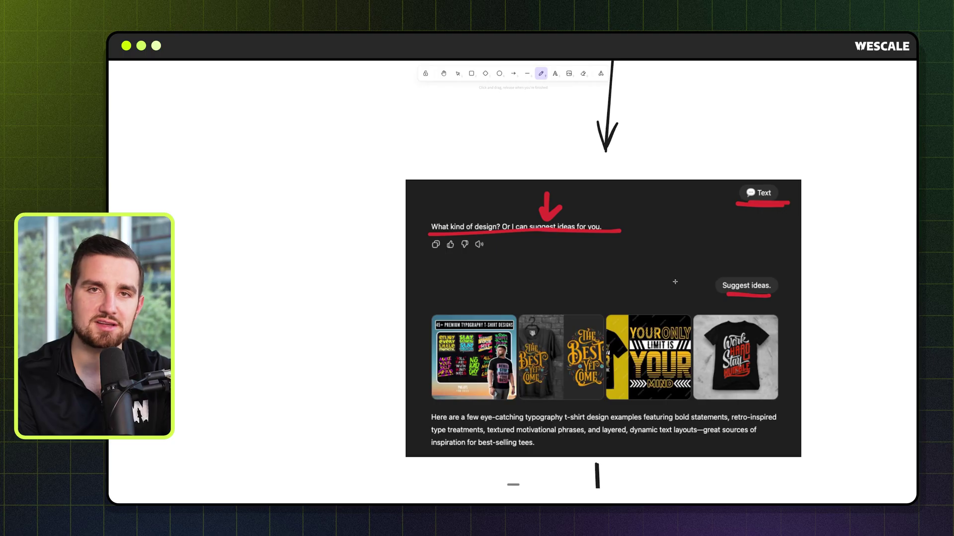
left_click_drag(750, 252, 749, 274)
mouse_move(737, 262)
left_mouse_down()
mouse_move(749, 275)
mouse_move(759, 268)
left_mouse_up()
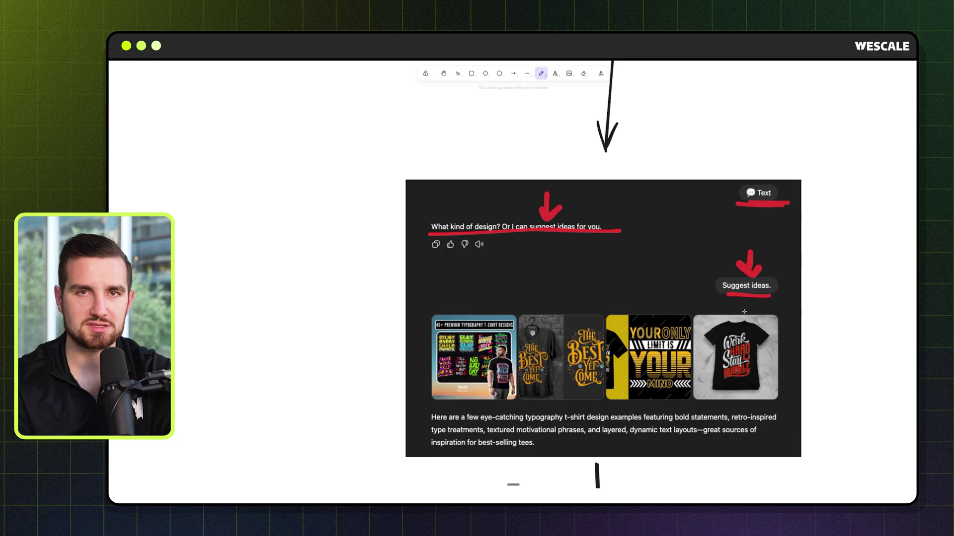
scroll(745, 313, "down", 2)
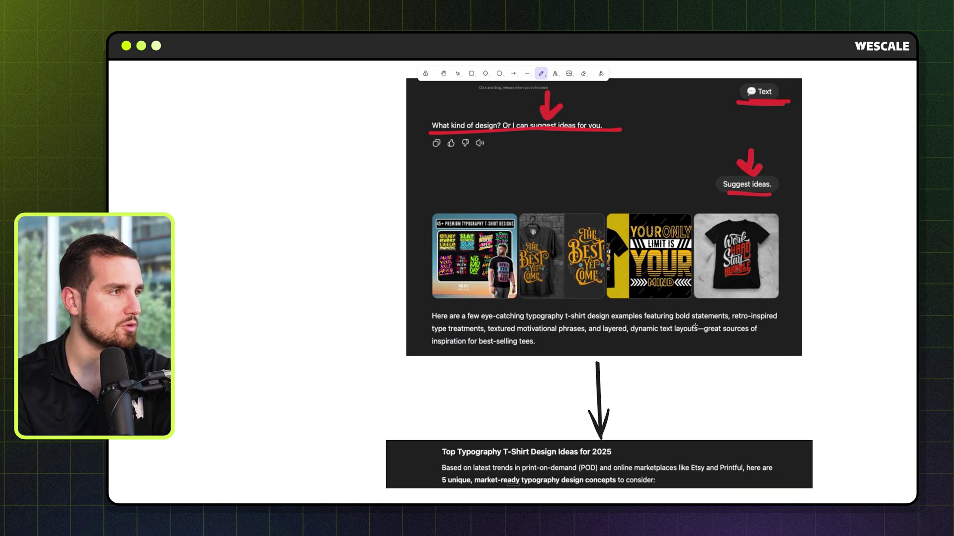
scroll(695, 326, "down", 2)
Step: Draw a red line beneath the example t-shirt images and bracket the whole Top Typography ideas list
scroll(729, 160, "up", 1)
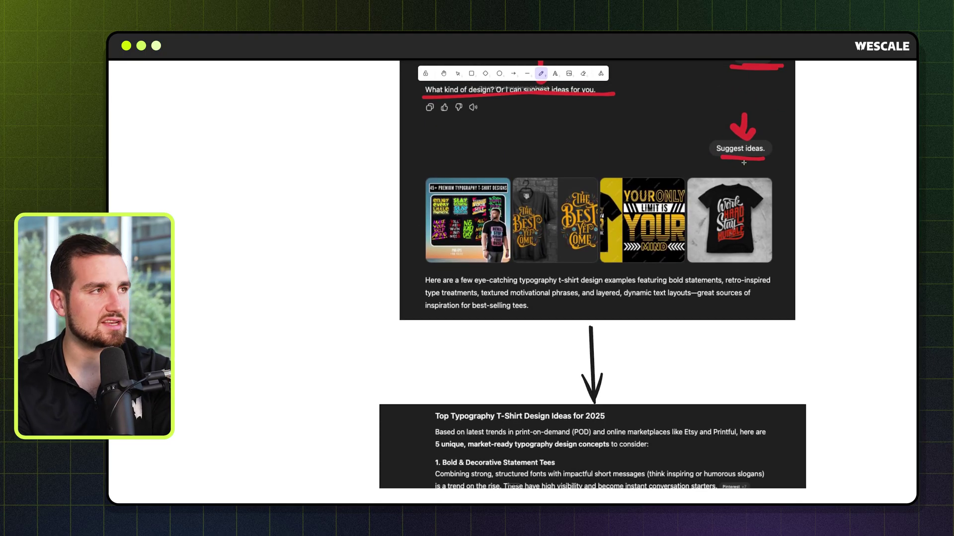
scroll(711, 161, "down", 1)
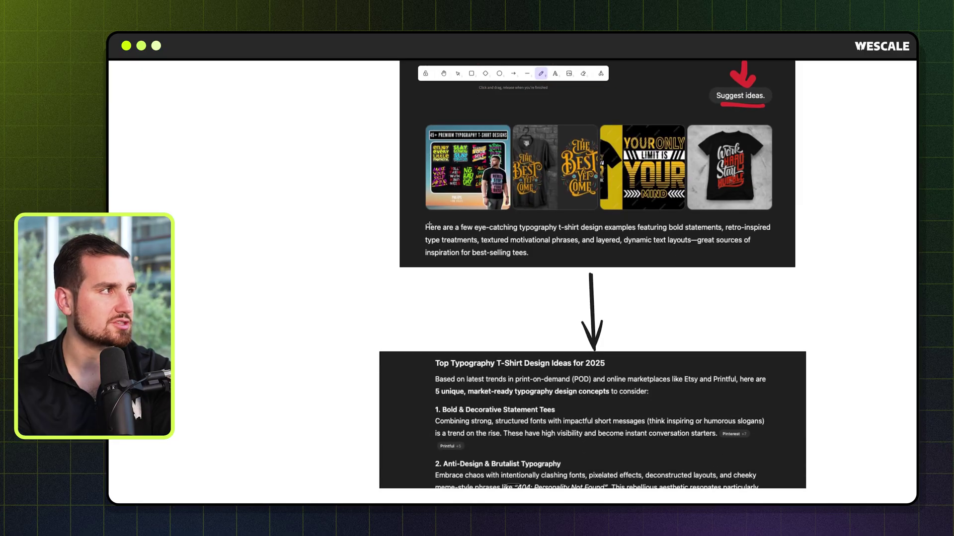
left_click_drag(429, 224, 810, 217)
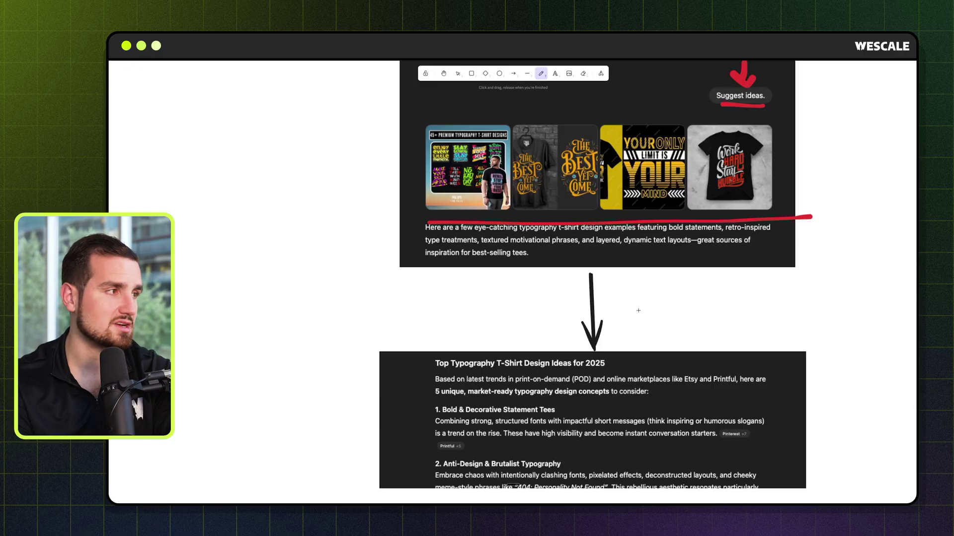
scroll(430, 171, "down", 4)
mouse_move(469, 153)
left_mouse_down()
mouse_move(437, 252)
mouse_move(442, 462)
mouse_move(467, 461)
left_mouse_up()
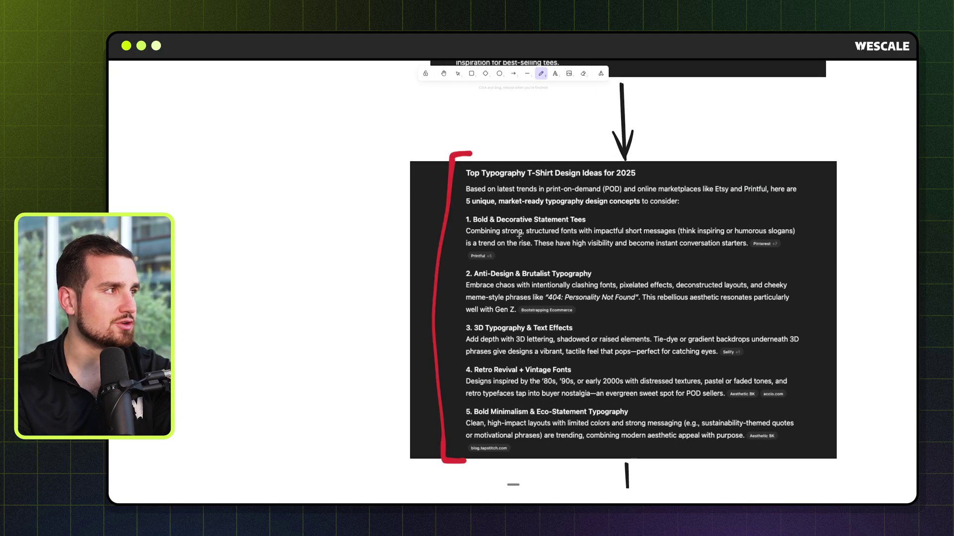
Step: Underline the source tags after each idea, from Bootstrapping Ecommerce to blog.tapstitch.com, in red
left_click_drag(538, 255, 503, 254)
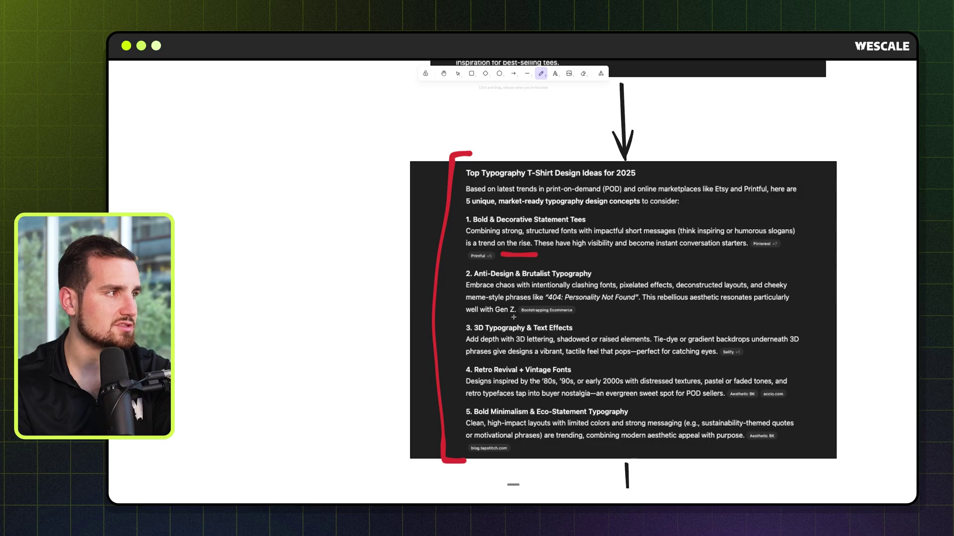
left_click_drag(513, 317, 563, 317)
left_click_drag(704, 360, 764, 364)
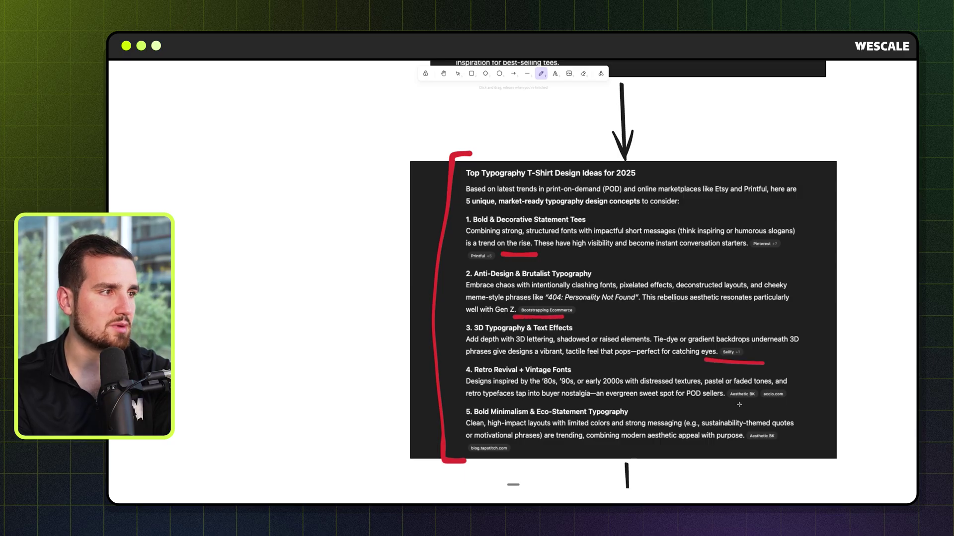
left_click_drag(726, 402, 797, 402)
left_click_drag(739, 442, 797, 443)
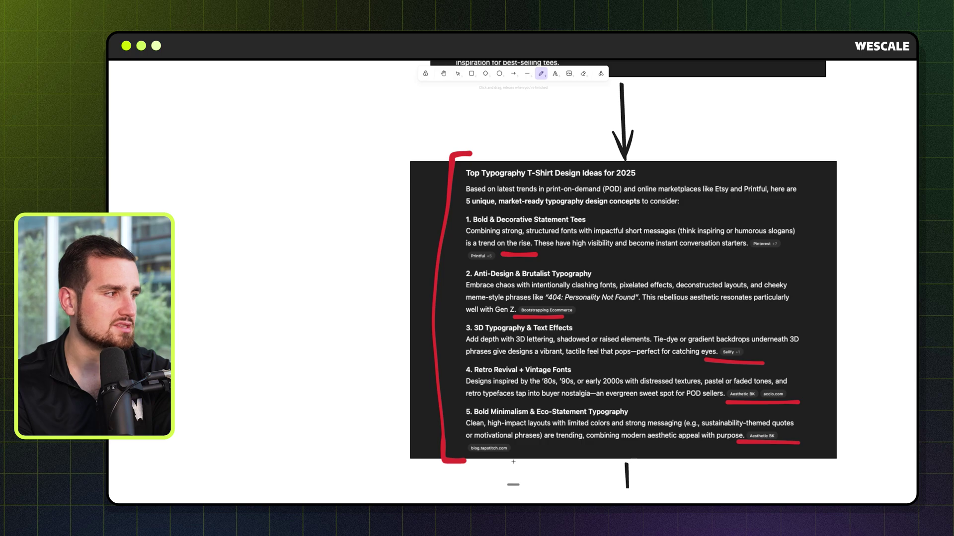
left_click_drag(470, 453, 548, 456)
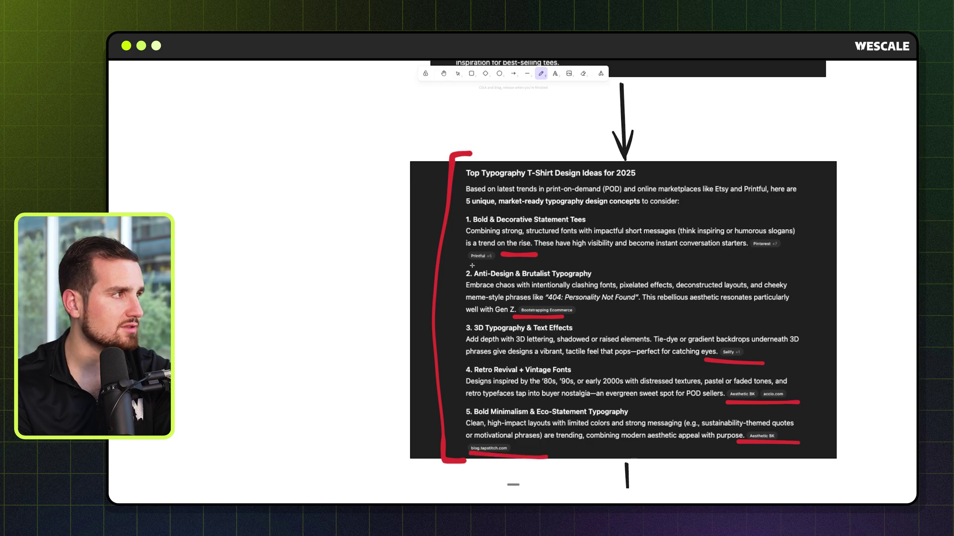
Step: Write red tick and numbers 2, 3 and later numbers beside the ideas' source tags
left_click_drag(472, 265, 471, 276)
left_click_drag(582, 308, 596, 321)
left_click_drag(760, 347, 799, 394)
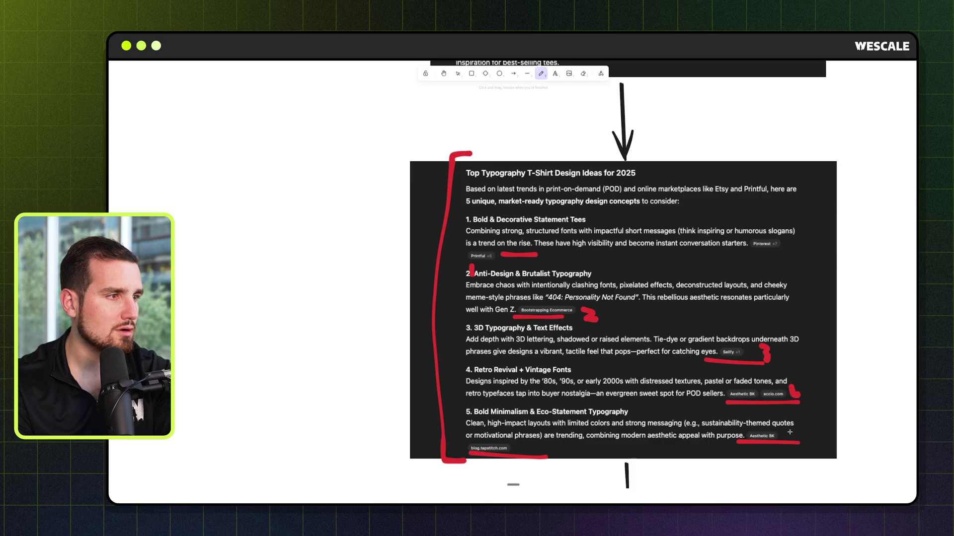
mouse_move(789, 431)
left_mouse_down()
mouse_move(781, 441)
mouse_move(802, 427)
left_mouse_up()
mouse_move(524, 443)
left_mouse_down()
mouse_move(518, 453)
mouse_move(531, 456)
left_mouse_up()
scroll(612, 407, "down", 5)
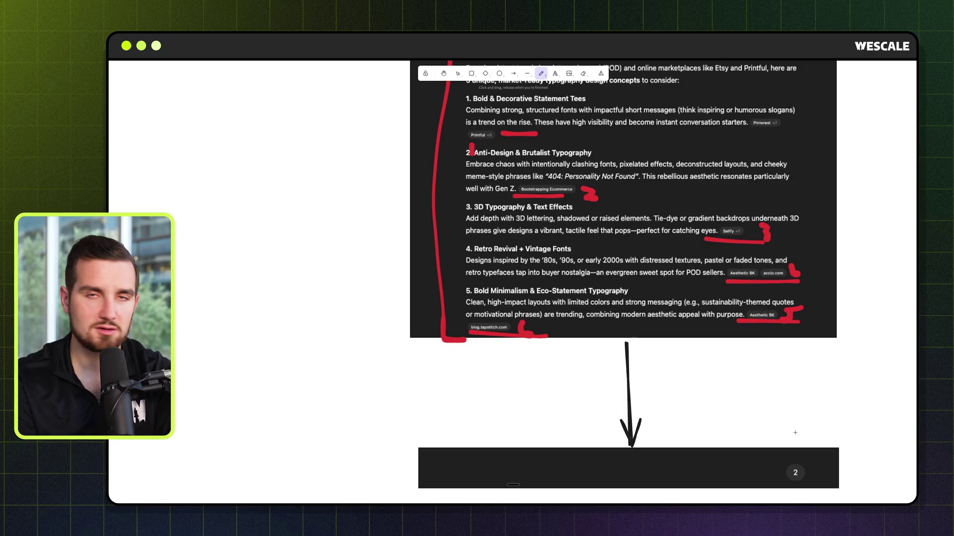
scroll(774, 414, "down", 10)
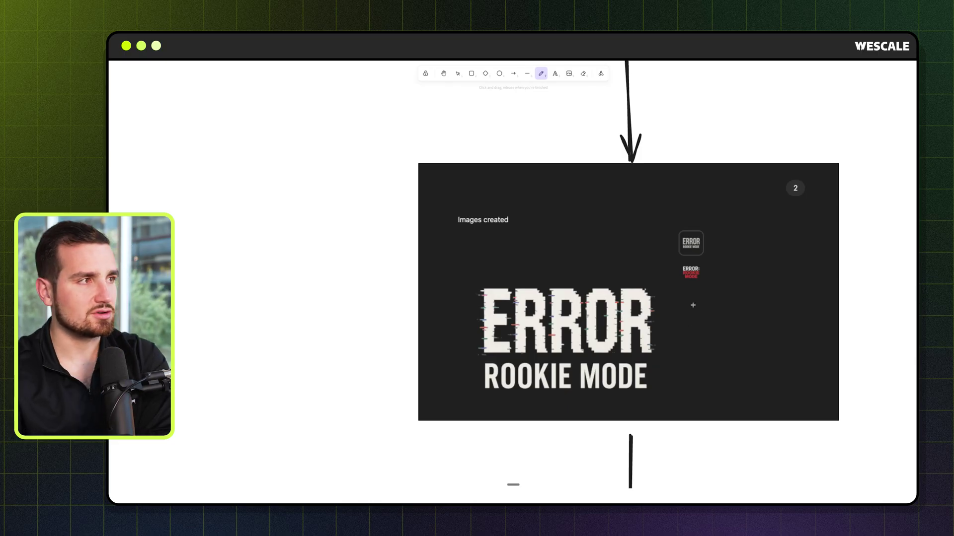
Step: Mark the ERROR ROOKIE MODE image with a red arrow, a small mark and a left bracket
mouse_move(589, 198)
left_mouse_down()
mouse_move(582, 269)
mouse_move(630, 241)
left_mouse_up()
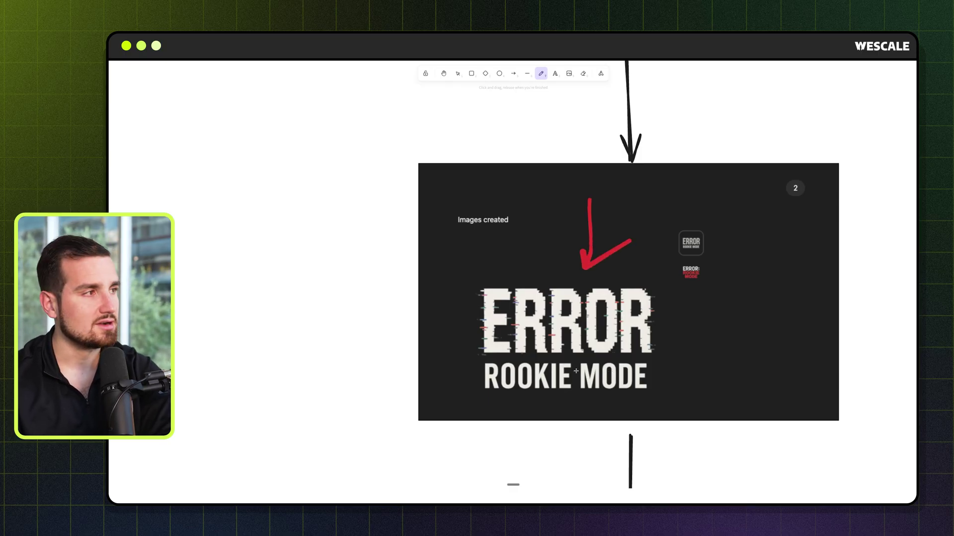
left_click_drag(527, 308, 532, 312)
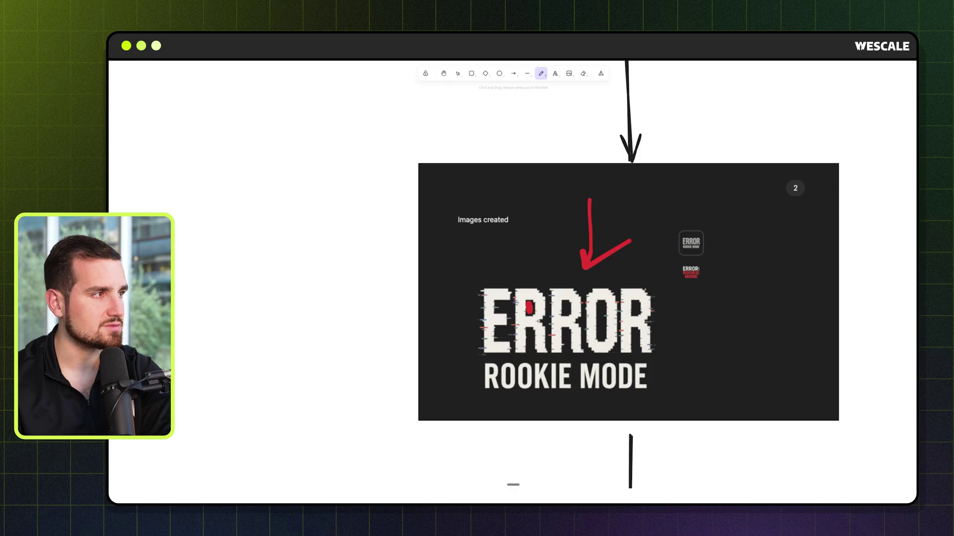
mouse_move(478, 287)
left_mouse_down()
mouse_move(469, 395)
mouse_move(487, 395)
left_mouse_up()
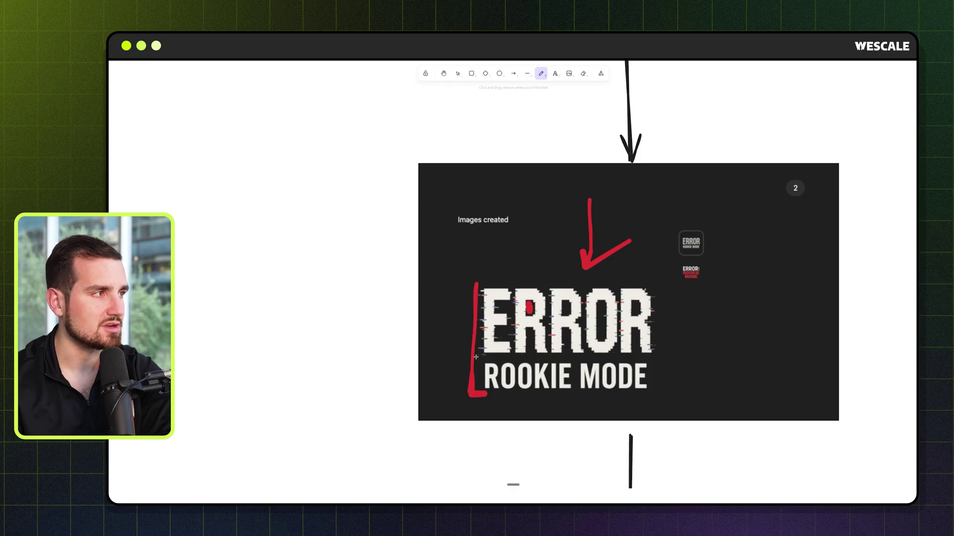
scroll(549, 313, "down", 10)
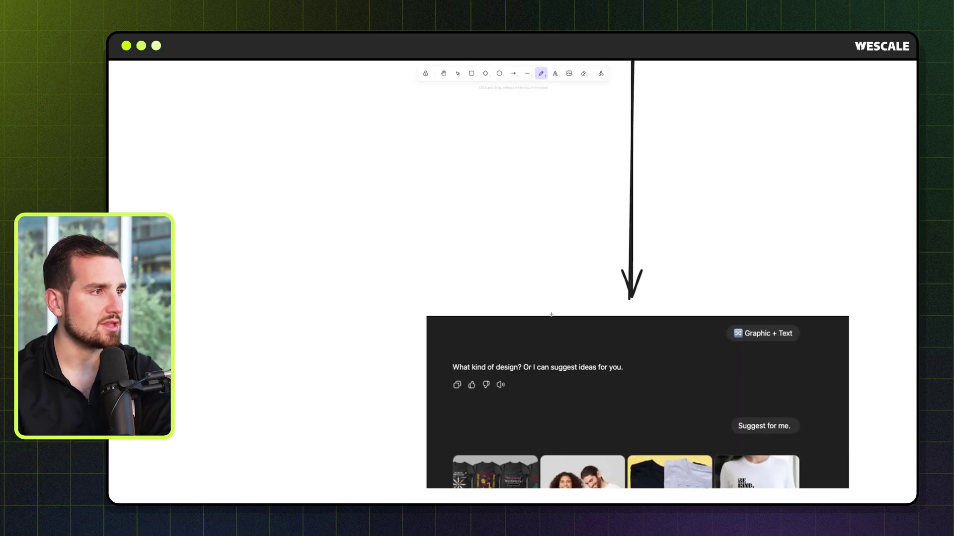
Step: Underline 'Graphic + Text' and 'Suggest for me.' in red, then draw a red line beside the Five Concepts list
scroll(572, 312, "down", 1)
left_click_drag(732, 233, 805, 231)
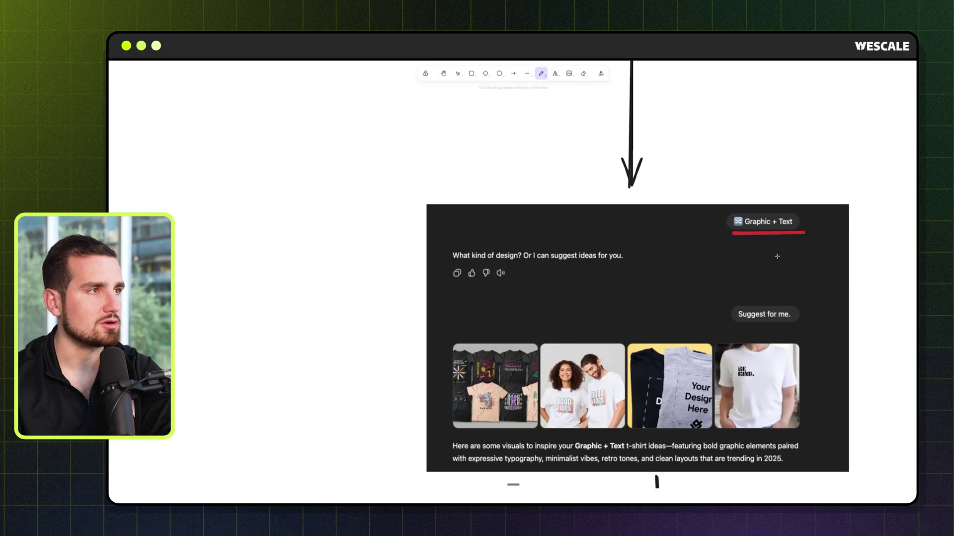
left_click_drag(737, 327, 798, 325)
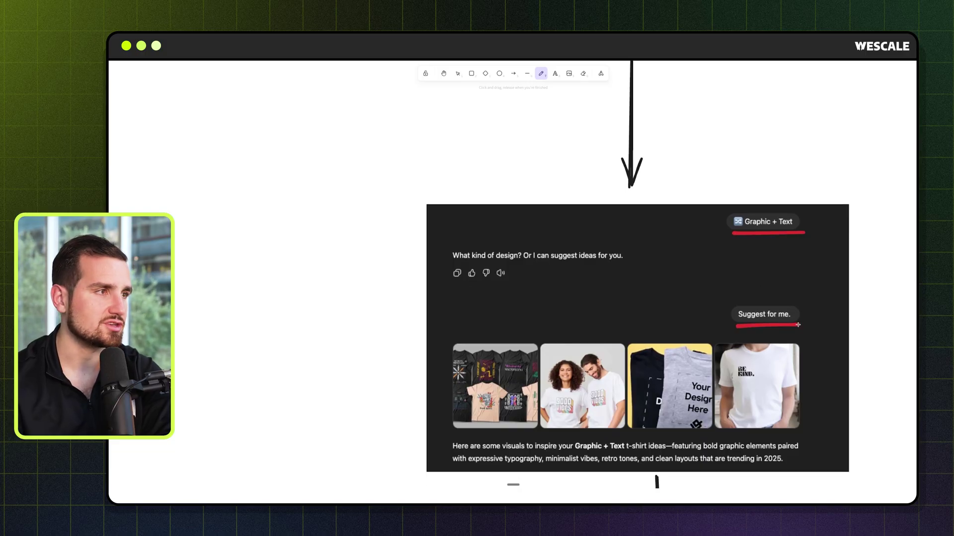
scroll(777, 364, "down", 7)
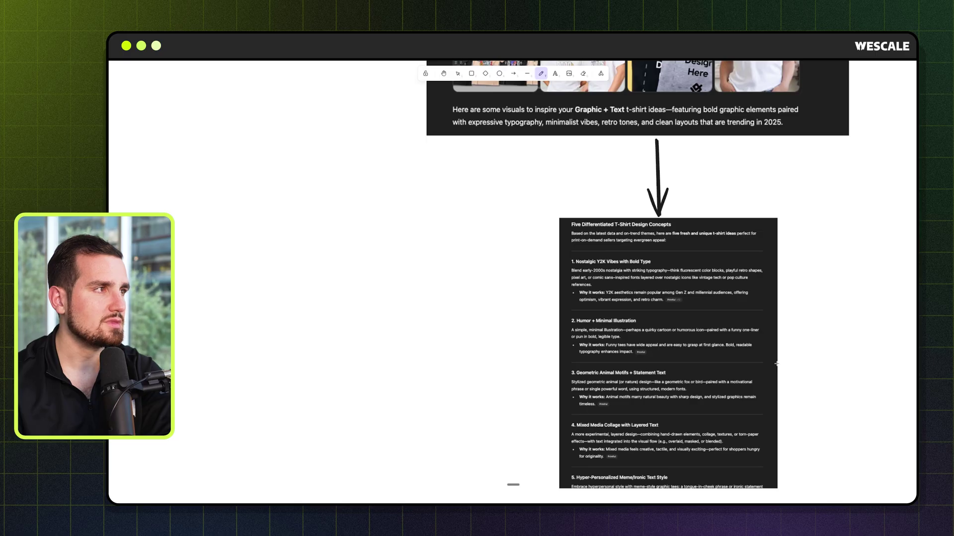
scroll(587, 258, "down", 2)
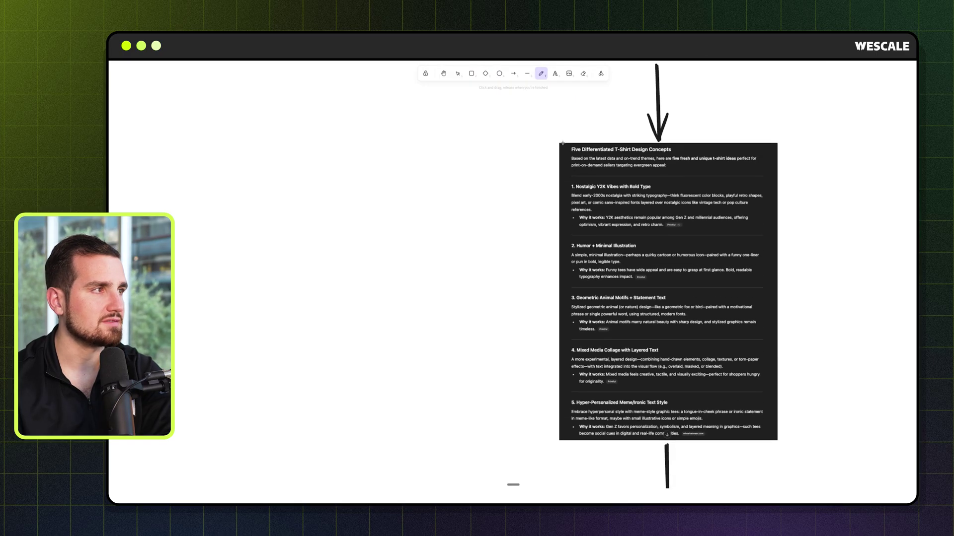
mouse_move(563, 143)
left_mouse_down()
mouse_move(518, 190)
mouse_move(547, 477)
mouse_move(567, 470)
left_mouse_up()
Step: Mark the frog's mug steam, glasses and right eye in red, with a down-arrow at its head
scroll(585, 454, "down", 4)
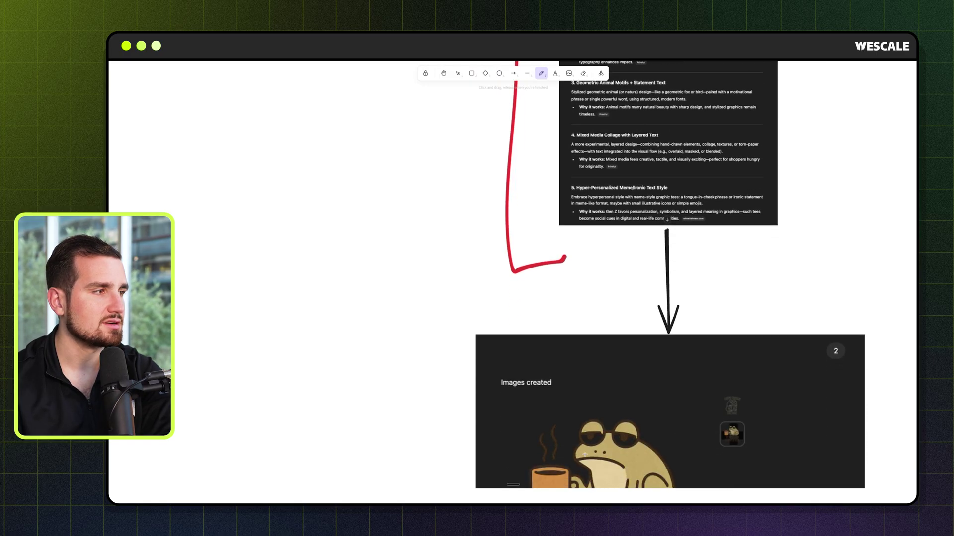
scroll(585, 454, "down", 3)
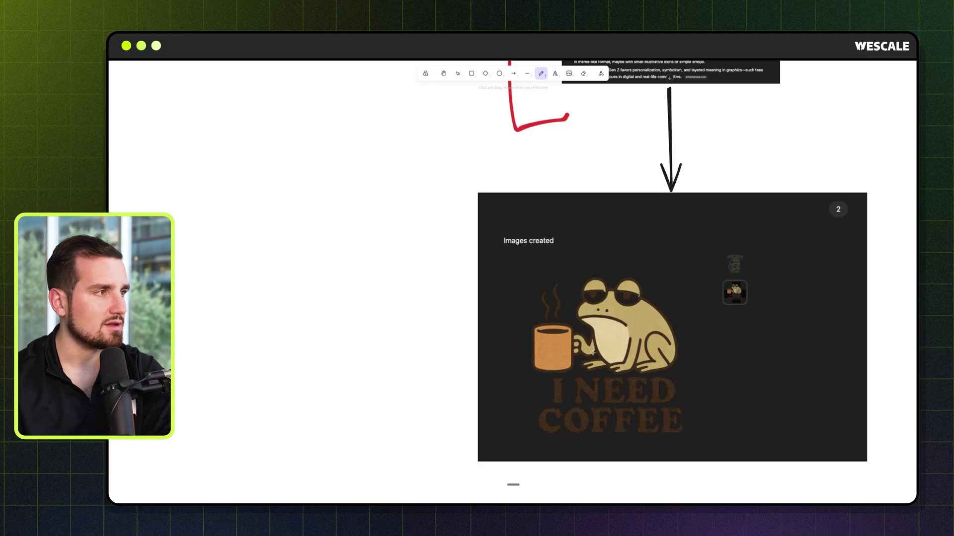
left_click_drag(581, 327, 575, 299)
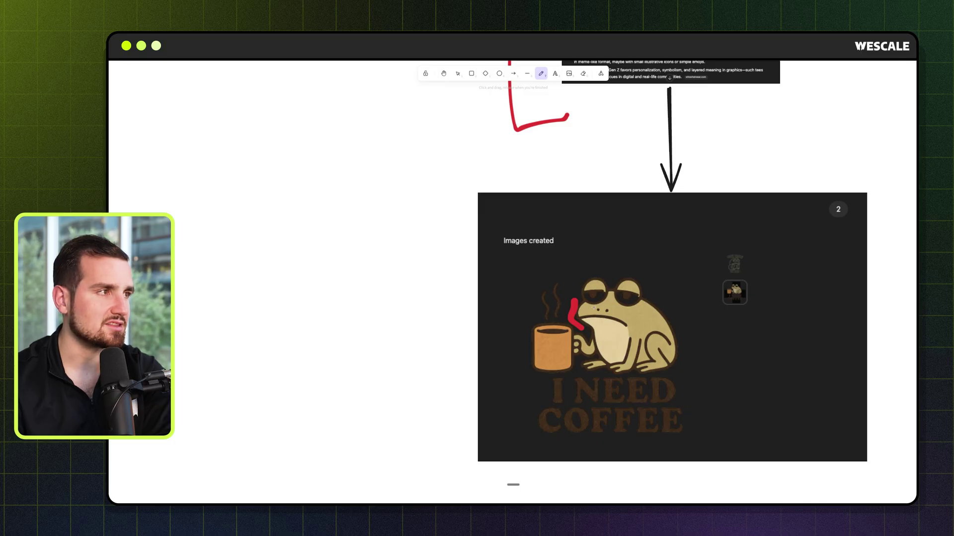
left_click_drag(586, 300, 641, 304)
mouse_move(649, 262)
left_mouse_down()
mouse_move(646, 272)
mouse_move(637, 267)
mouse_move(650, 281)
mouse_move(656, 274)
left_mouse_up()
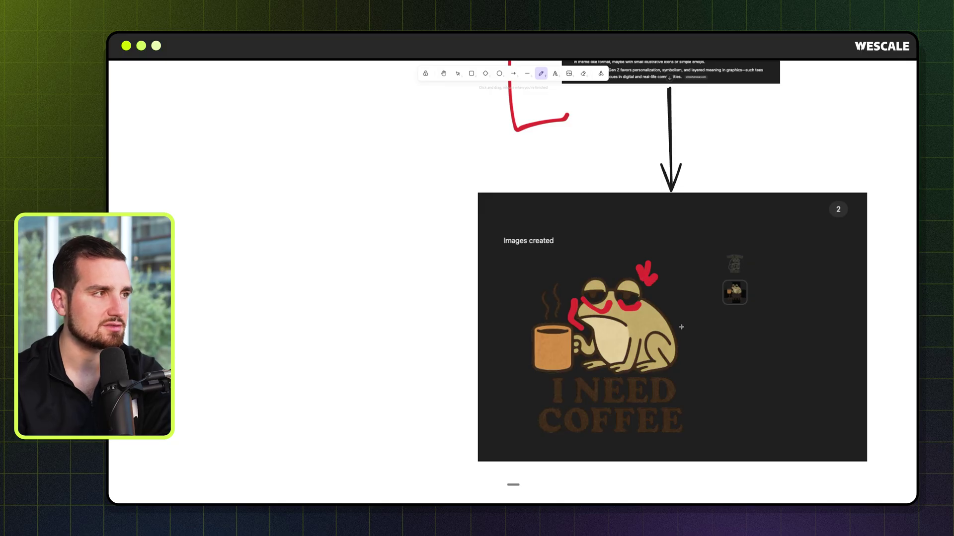
mouse_move(617, 236)
left_mouse_down()
mouse_move(618, 269)
mouse_move(631, 256)
left_mouse_up()
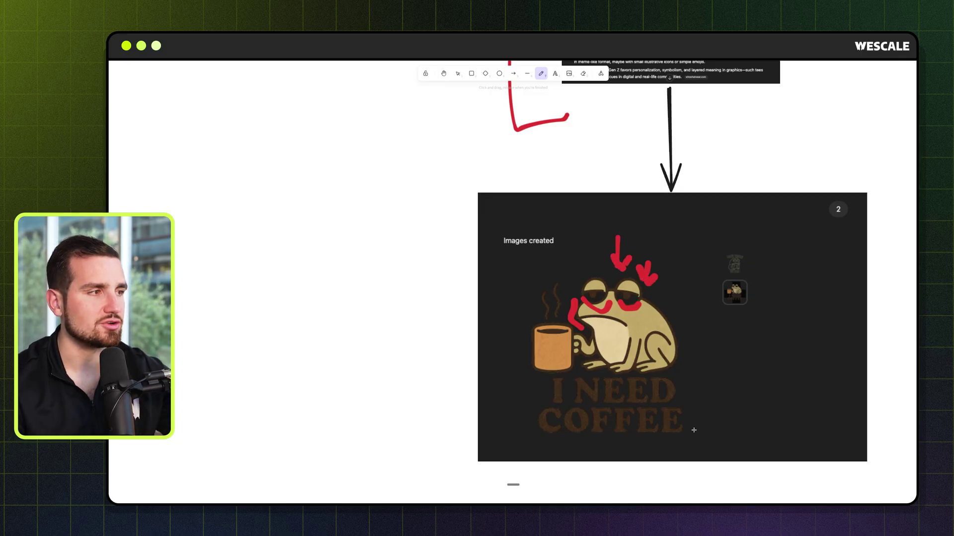
Step: Point a red arrow at COFFEE, underline 'I NEED' and 'COFFEE', and arrow the frog's left eye
mouse_move(694, 431)
left_mouse_down()
mouse_move(724, 442)
mouse_move(705, 416)
mouse_move(698, 439)
left_mouse_up()
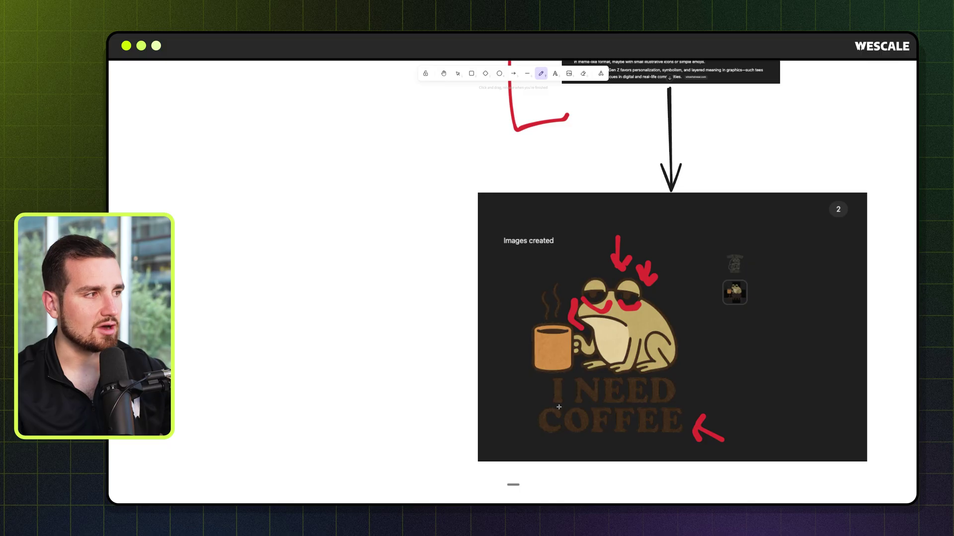
left_click_drag(553, 408, 674, 402)
left_click_drag(550, 441, 705, 440)
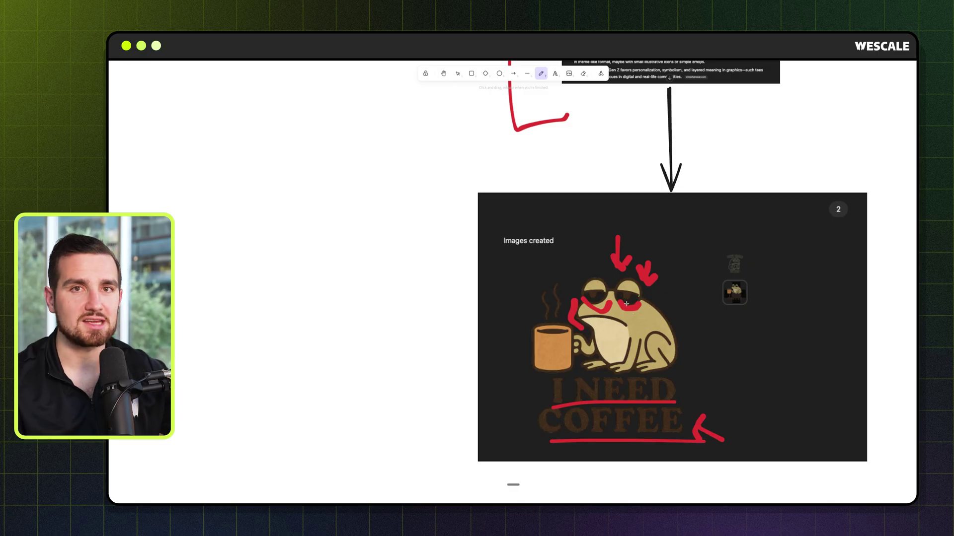
left_click_drag(588, 256, 590, 275)
mouse_move(598, 261)
left_mouse_down()
mouse_move(592, 271)
mouse_move(570, 267)
left_mouse_up()
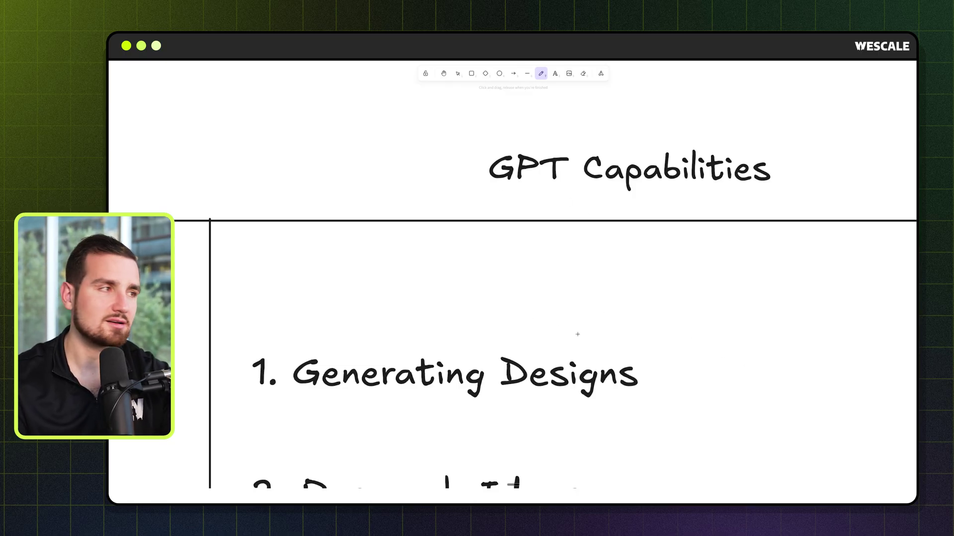
Step: Underline the GPT Capabilities title and the '1. Generating Designs' item in red
scroll(577, 334, "down", 1)
left_click_drag(484, 181, 755, 182)
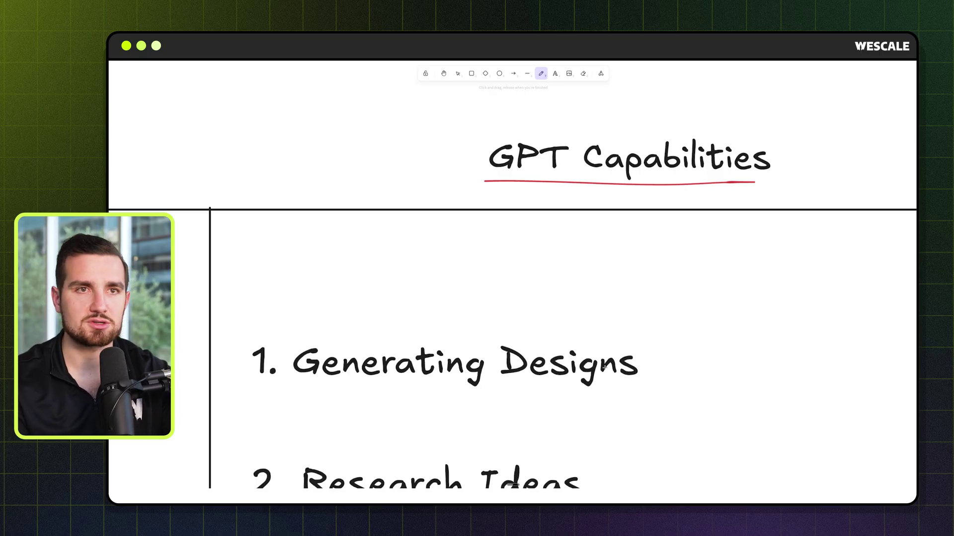
scroll(605, 367, "down", 2)
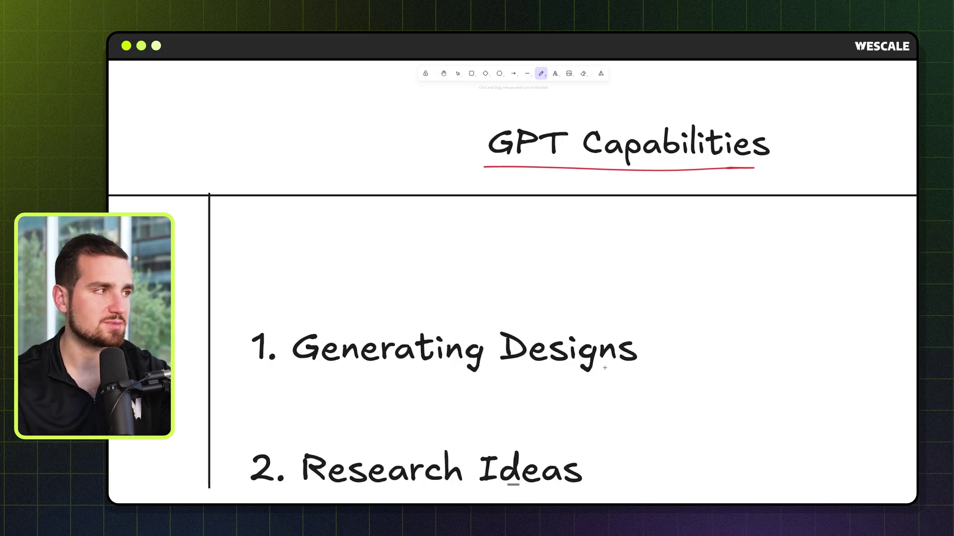
scroll(582, 400, "down", 3)
left_click_drag(276, 336, 610, 334)
Step: Underline the remaining capability items, including Improve Designs and '4. Iterate on Best Sellers', in red
scroll(610, 333, "down", 5)
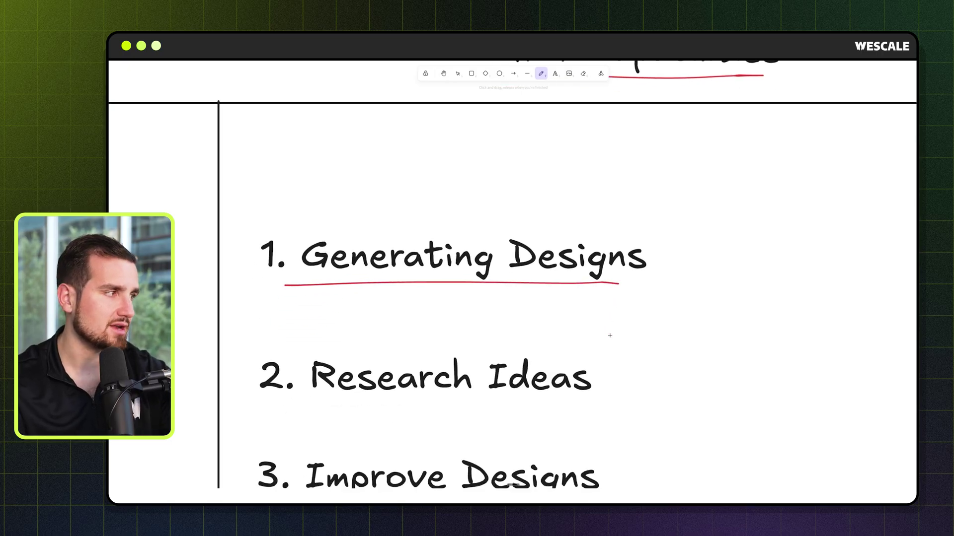
left_click_drag(283, 351, 609, 352)
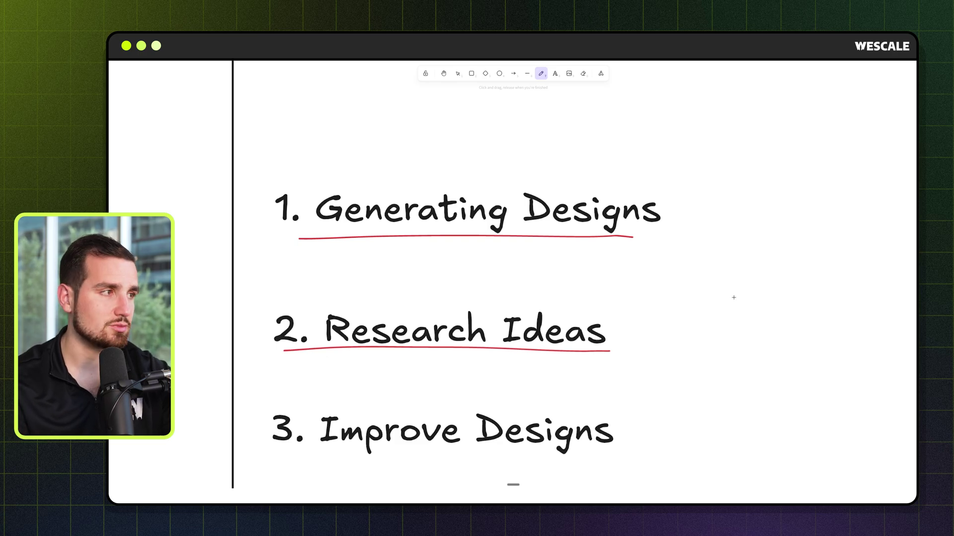
scroll(733, 298, "down", 2)
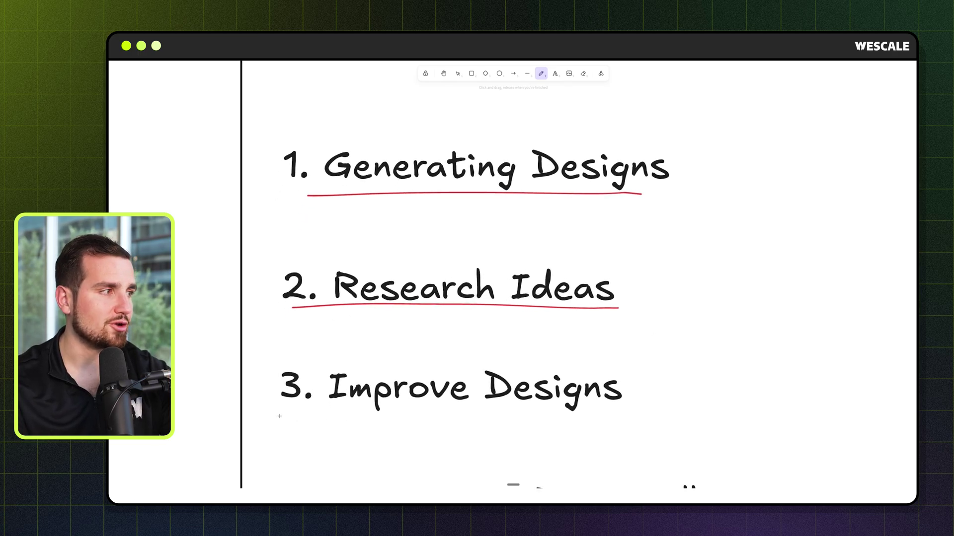
left_click_drag(280, 416, 637, 413)
scroll(640, 411, "down", 1)
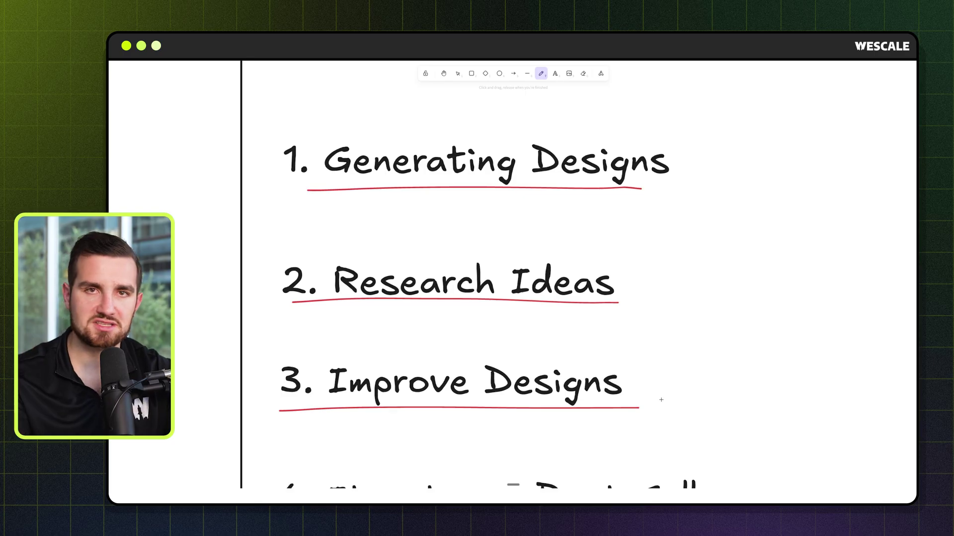
scroll(661, 400, "down", 3)
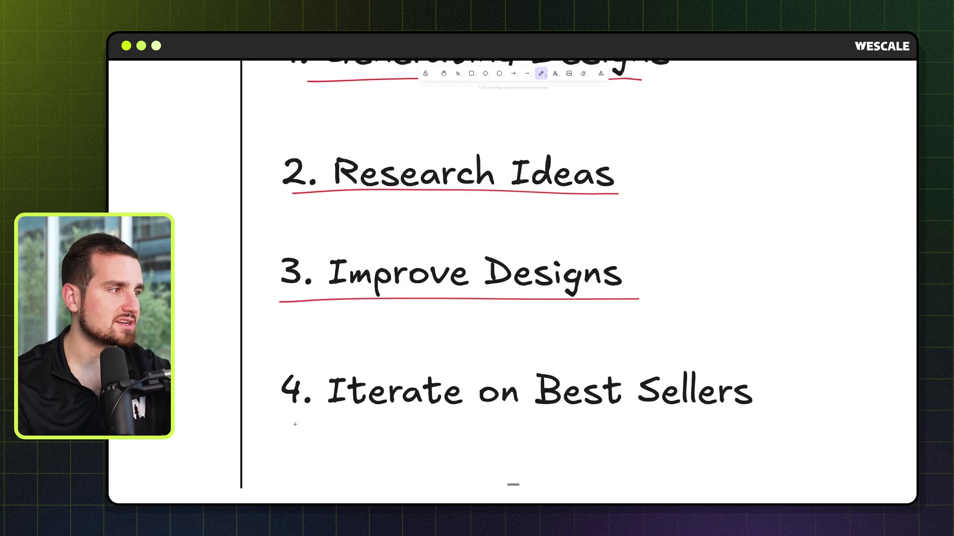
left_click_drag(295, 424, 766, 413)
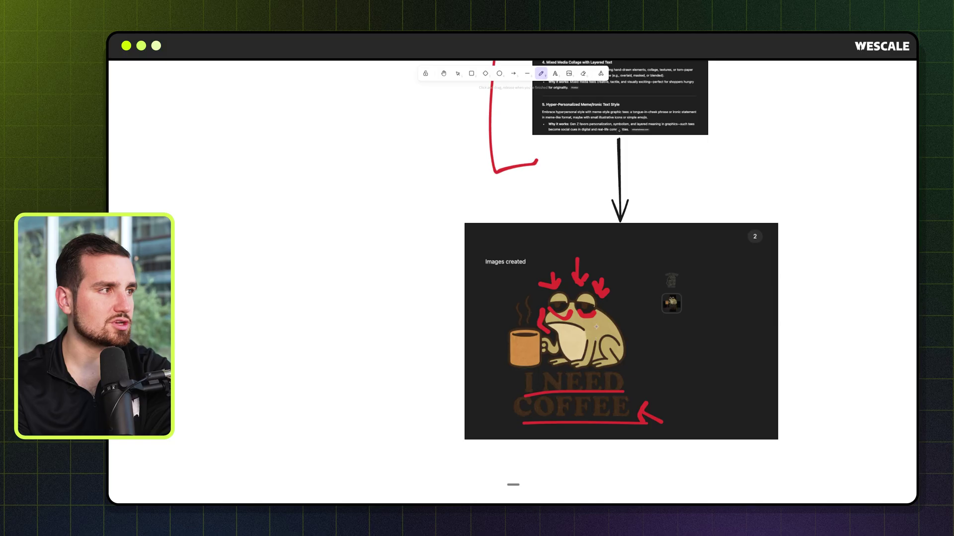
Step: Mark the frog's cheek, bracket the I NEED COFFEE lettering, and draw red arrows radiating outward
mouse_move(603, 326)
left_mouse_down()
mouse_move(592, 324)
mouse_move(598, 332)
left_mouse_up()
mouse_move(518, 375)
left_mouse_down()
mouse_move(507, 375)
mouse_move(502, 415)
mouse_move(523, 422)
left_mouse_up()
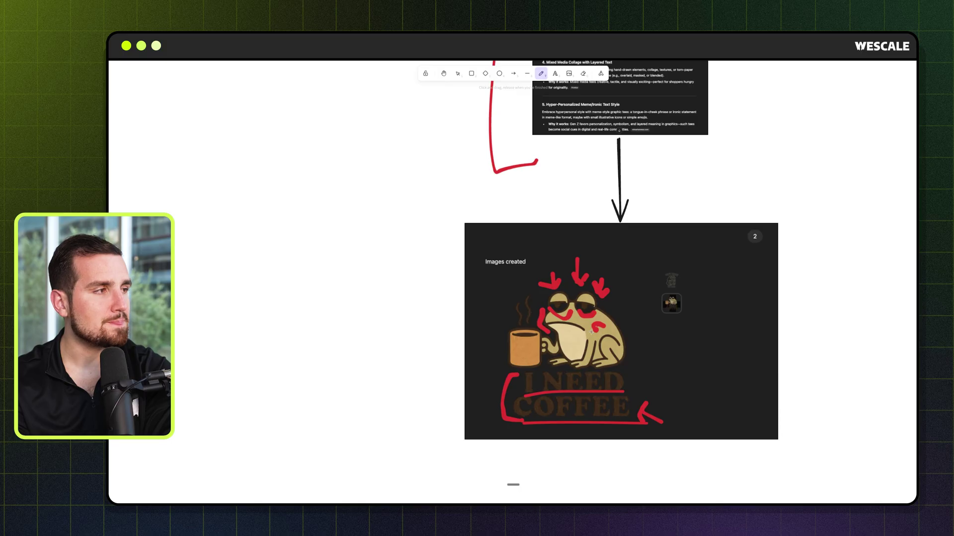
mouse_move(514, 308)
left_mouse_down()
mouse_move(449, 260)
mouse_move(474, 259)
left_mouse_up()
mouse_move(530, 277)
left_mouse_down()
mouse_move(529, 212)
mouse_move(515, 229)
mouse_move(537, 231)
left_mouse_up()
mouse_move(583, 251)
left_mouse_down()
mouse_move(599, 211)
mouse_move(608, 228)
left_mouse_up()
mouse_move(606, 268)
left_mouse_down()
mouse_move(677, 220)
mouse_move(678, 239)
left_mouse_up()
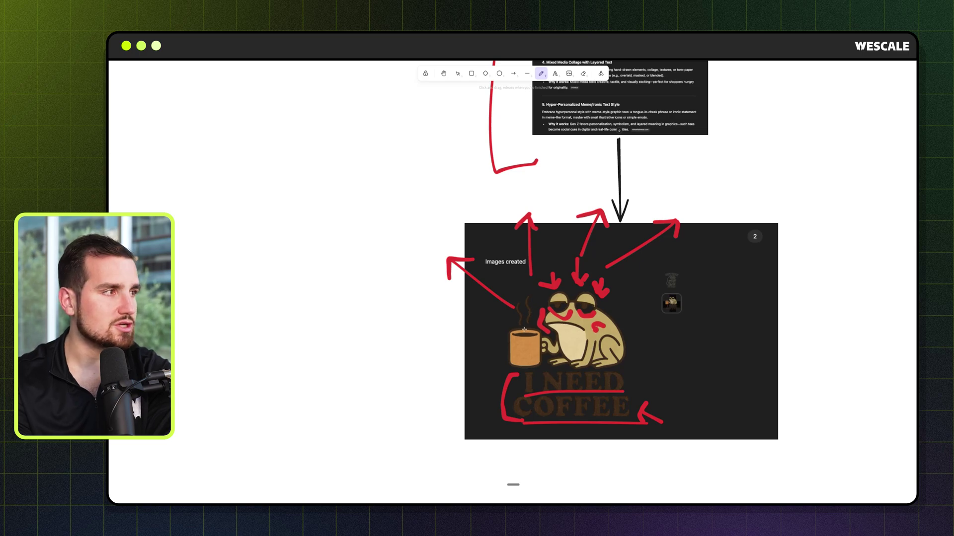
left_click_drag(511, 326, 505, 307)
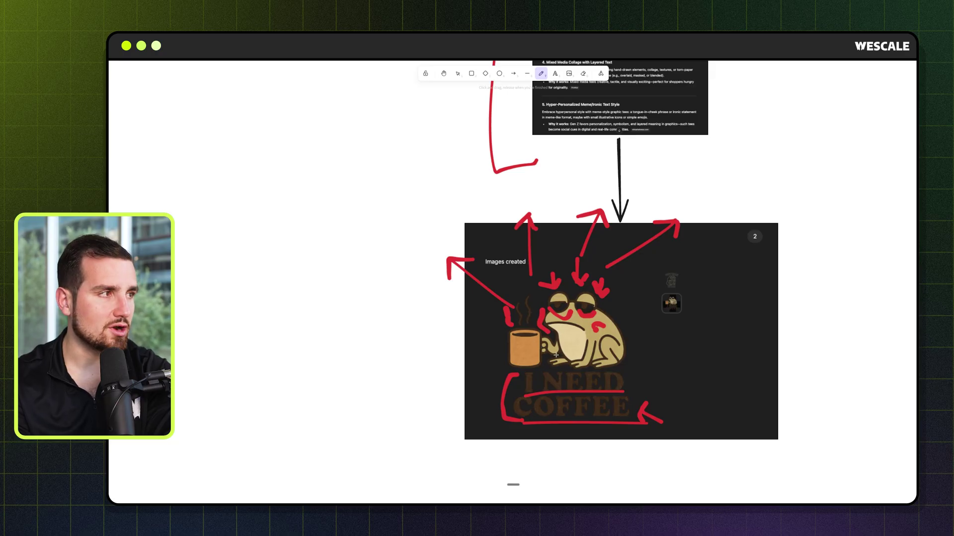
Step: Draw a red arrow pointing left from the mug and sketch a rough laptop beside it
scroll(571, 349, "down", 2)
mouse_move(469, 310)
left_mouse_down()
mouse_move(424, 309)
mouse_move(431, 300)
mouse_move(437, 317)
left_mouse_up()
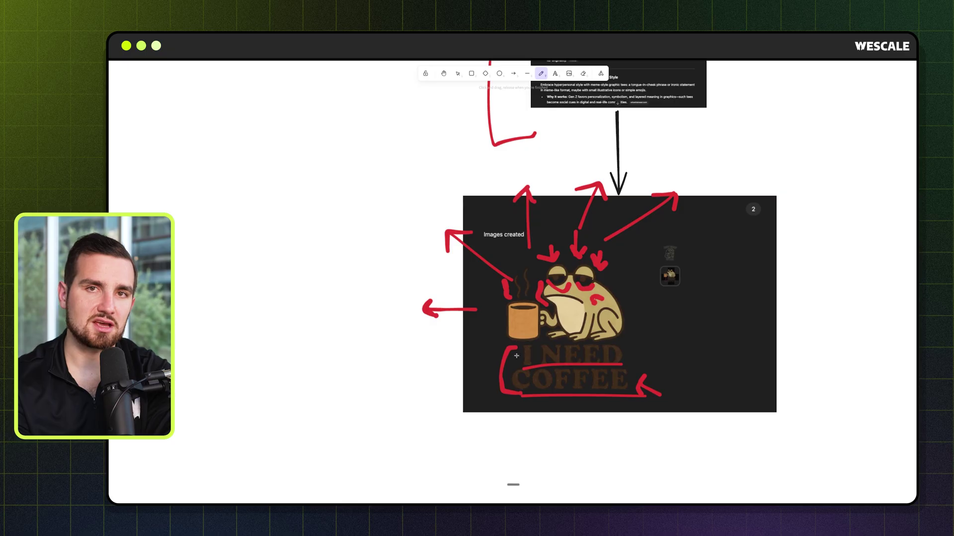
scroll(445, 364, "left", 2)
mouse_move(365, 269)
left_mouse_down()
mouse_move(361, 315)
mouse_move(403, 315)
mouse_move(387, 272)
mouse_move(368, 276)
left_mouse_up()
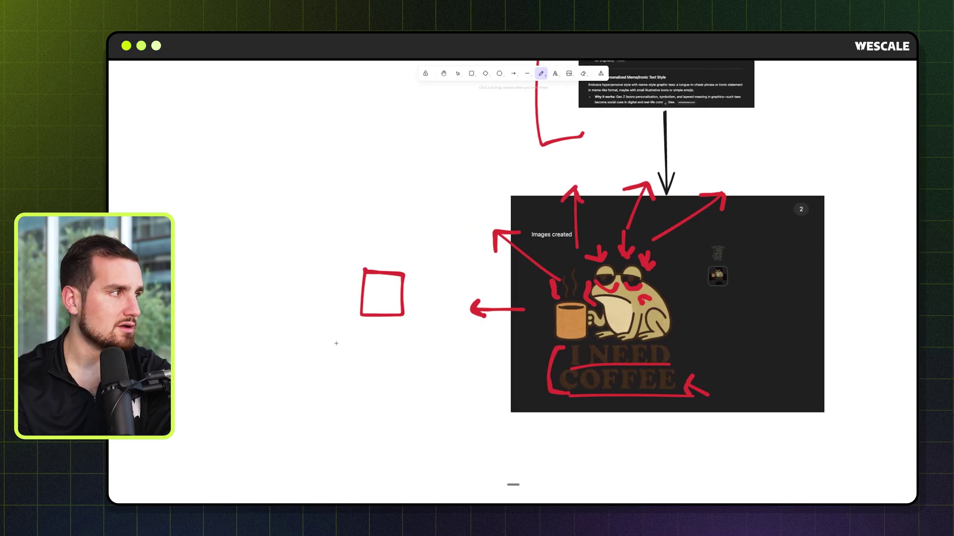
mouse_move(329, 324)
left_mouse_down()
mouse_move(328, 340)
mouse_move(412, 340)
mouse_move(424, 331)
mouse_move(322, 324)
mouse_move(417, 335)
left_mouse_up()
left_click_drag(433, 319, 404, 291)
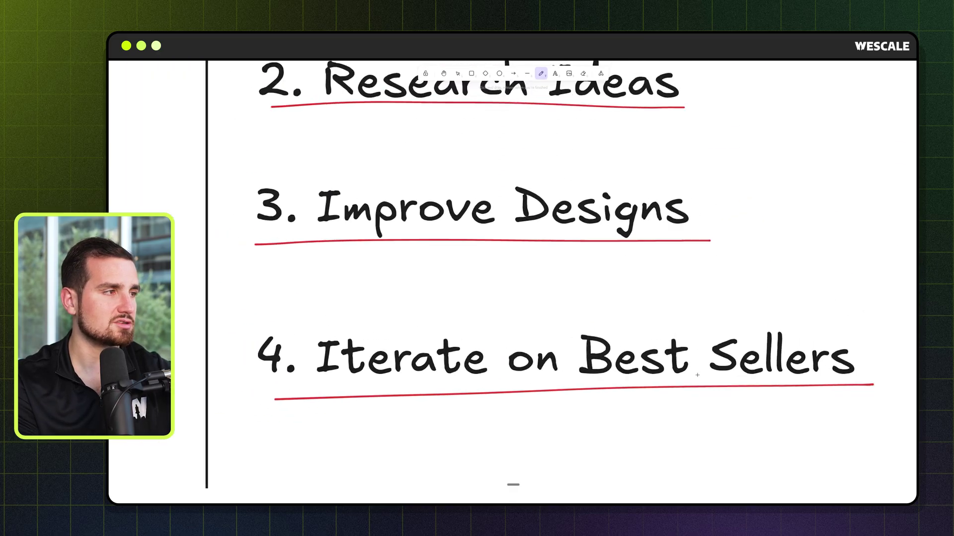
scroll(685, 379, "down", 3)
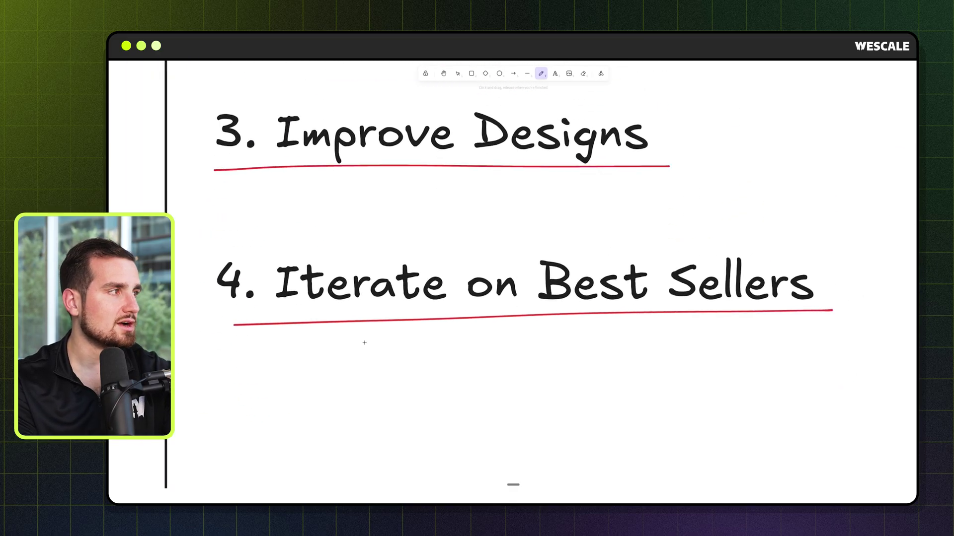